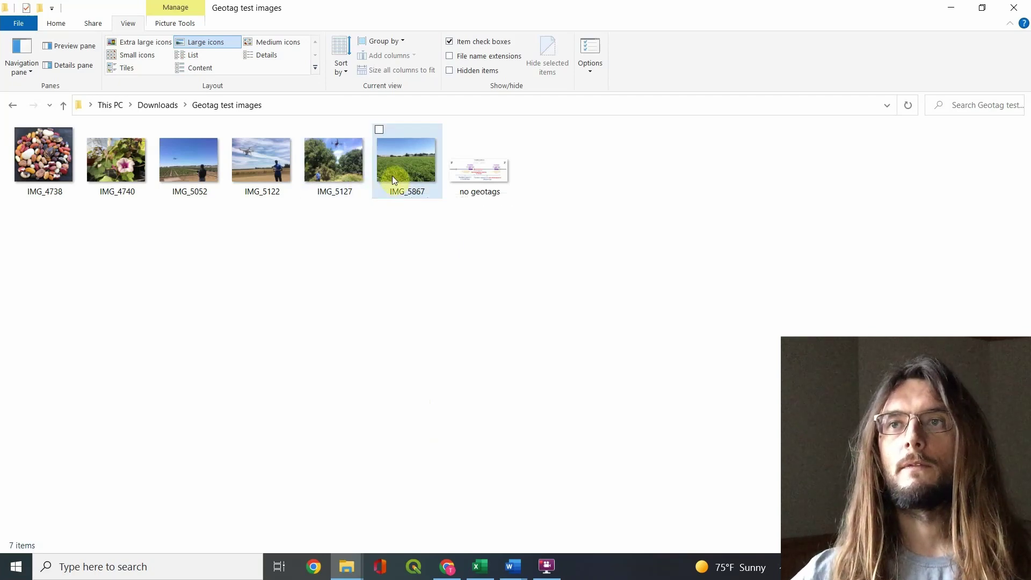
# Open IMG_5867 in Photos and show its file information.
pyautogui.doubleClick(393, 177)
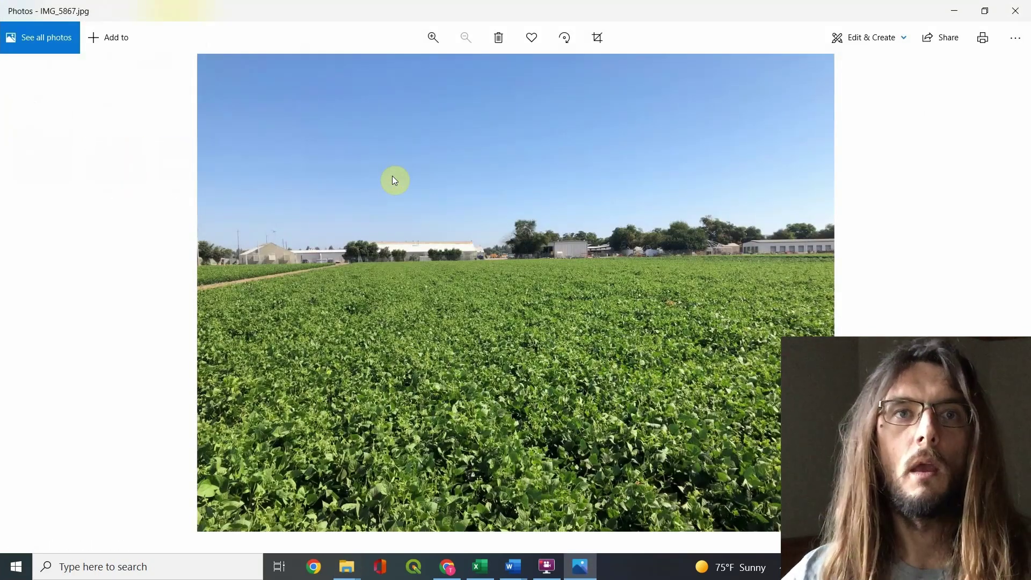
pyautogui.rightClick(278, 266)
pyautogui.moveTo(316, 304)
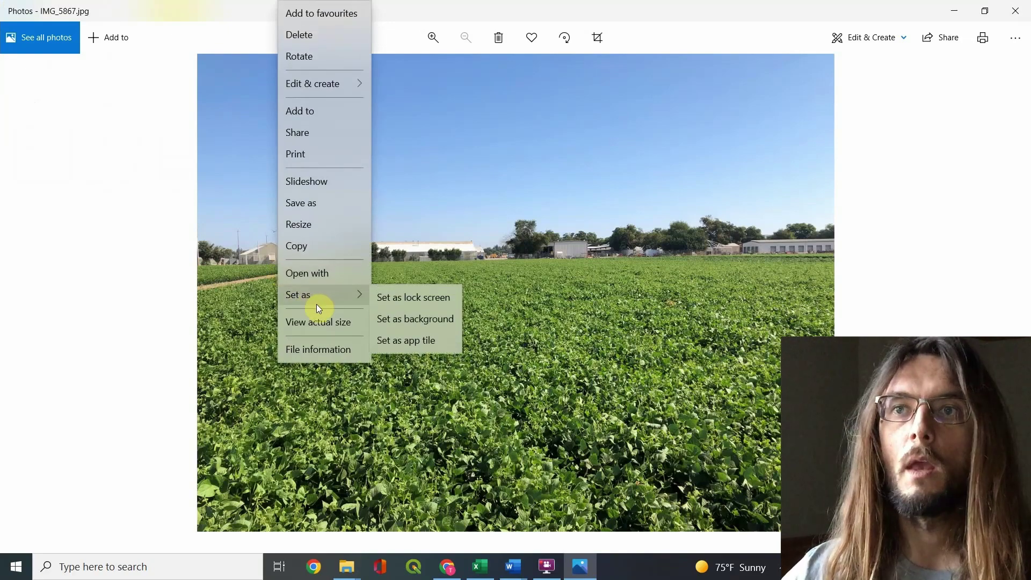
pyautogui.click(330, 348)
# Zoom the location mini-map to the spot near Davis, then close the photo viewer.
pyautogui.scroll(-2, 124, 382)
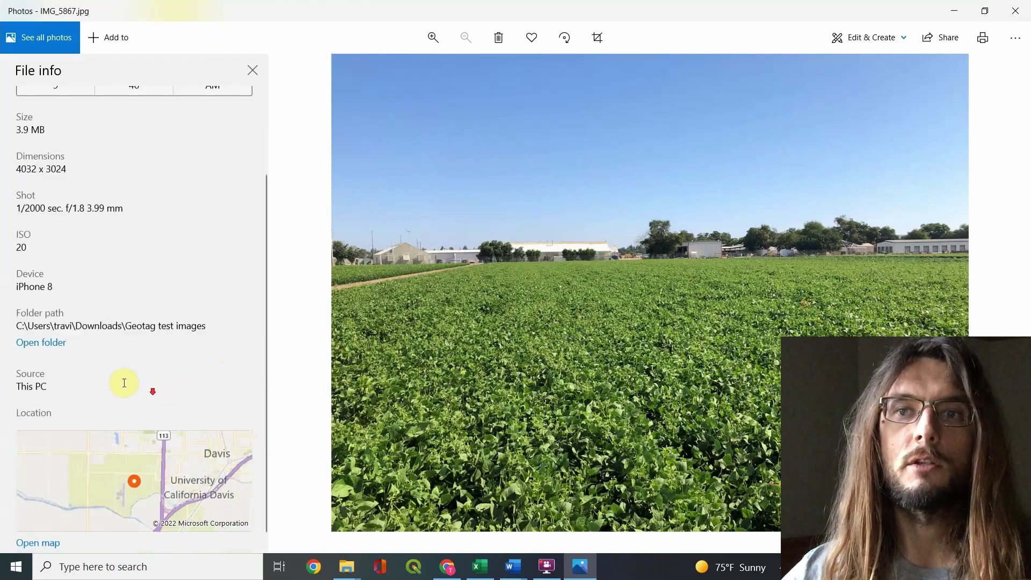
pyautogui.scroll(-1, 124, 383)
pyautogui.scroll(-5, 137, 480)
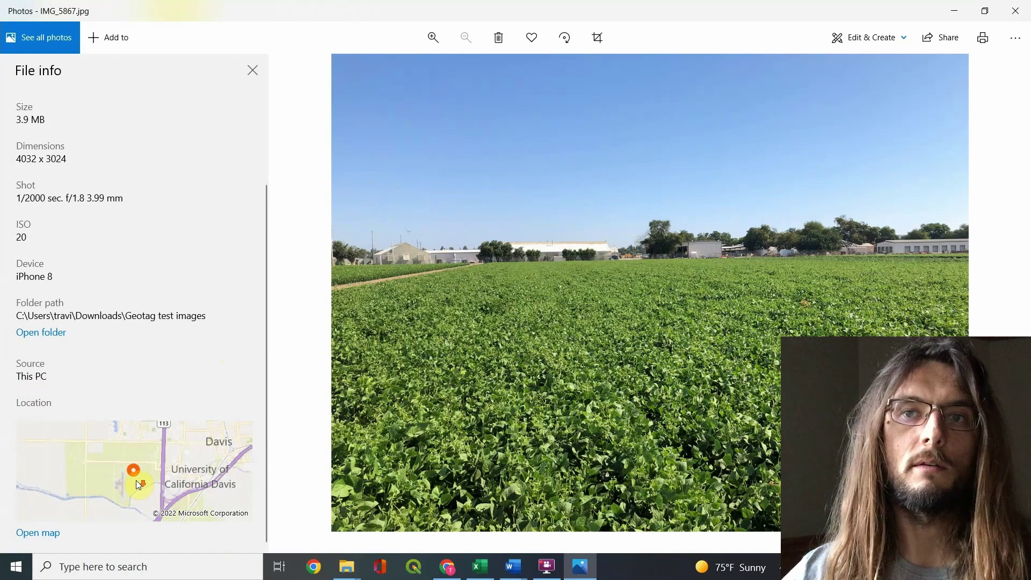
pyautogui.scroll(5, 136, 479)
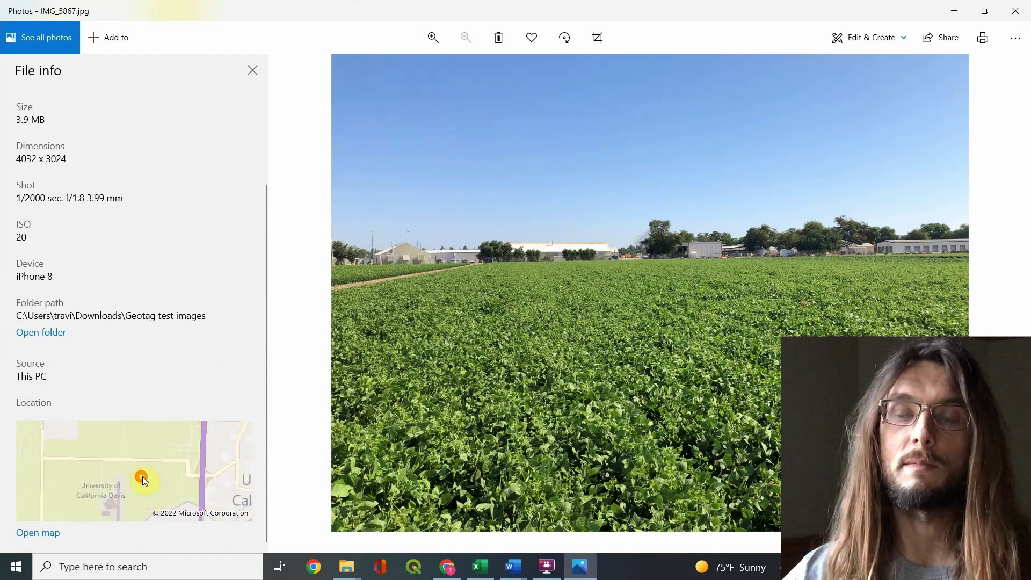
pyautogui.scroll(-2, 142, 476)
pyautogui.scroll(-1, 146, 479)
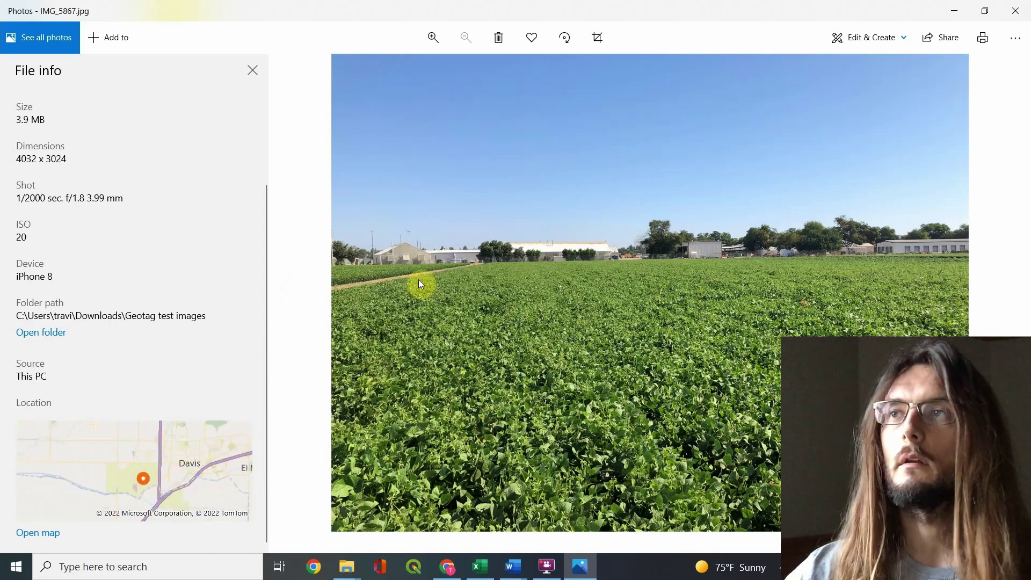
pyautogui.click(1025, 16)
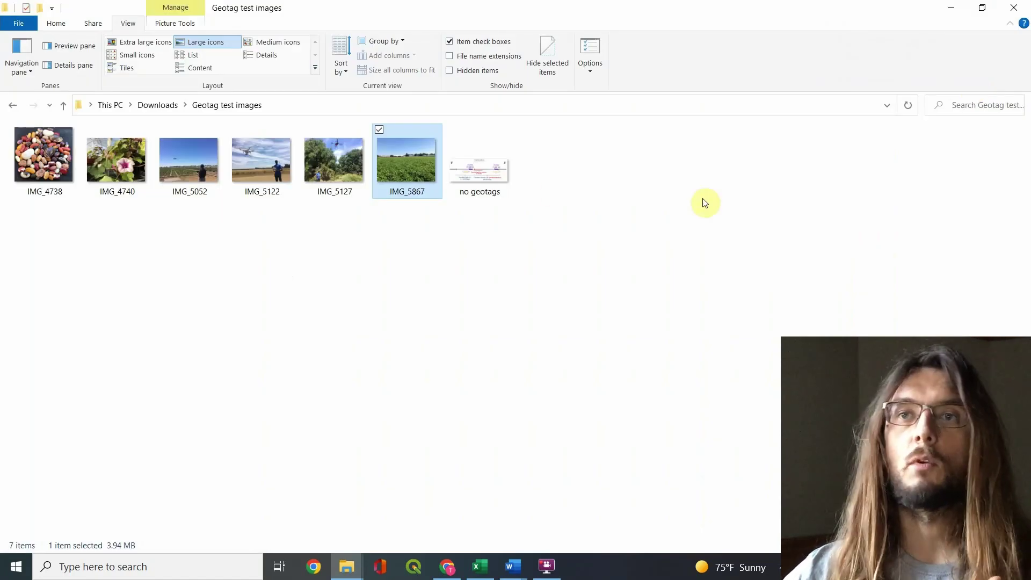
pyautogui.rightClick(410, 167)
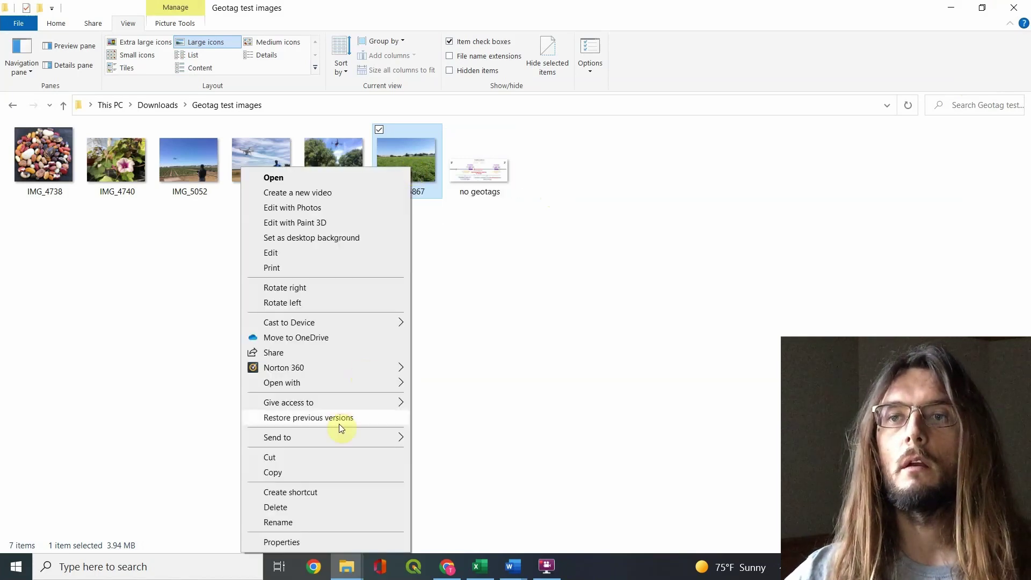
pyautogui.click(312, 543)
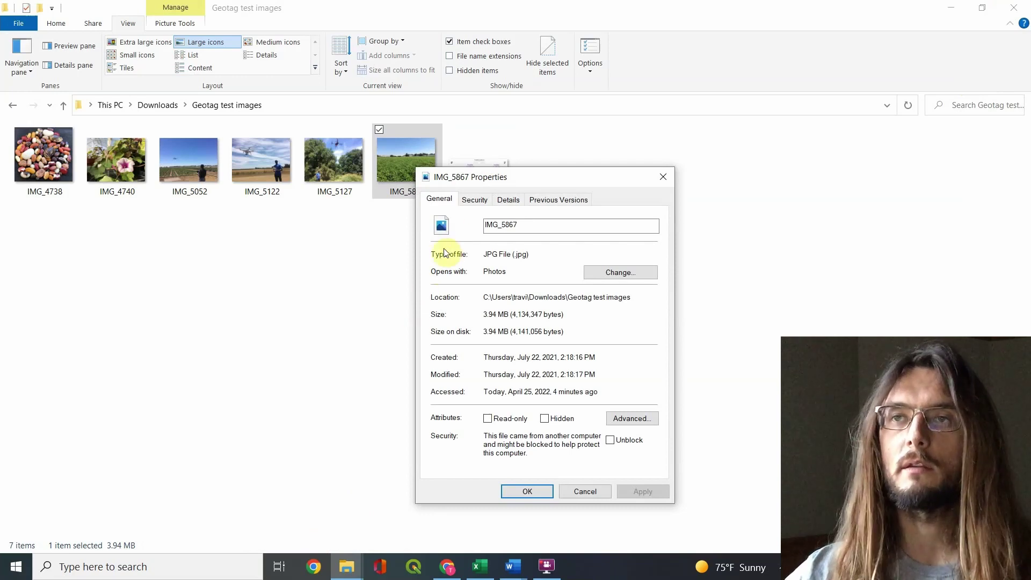
pyautogui.click(508, 199)
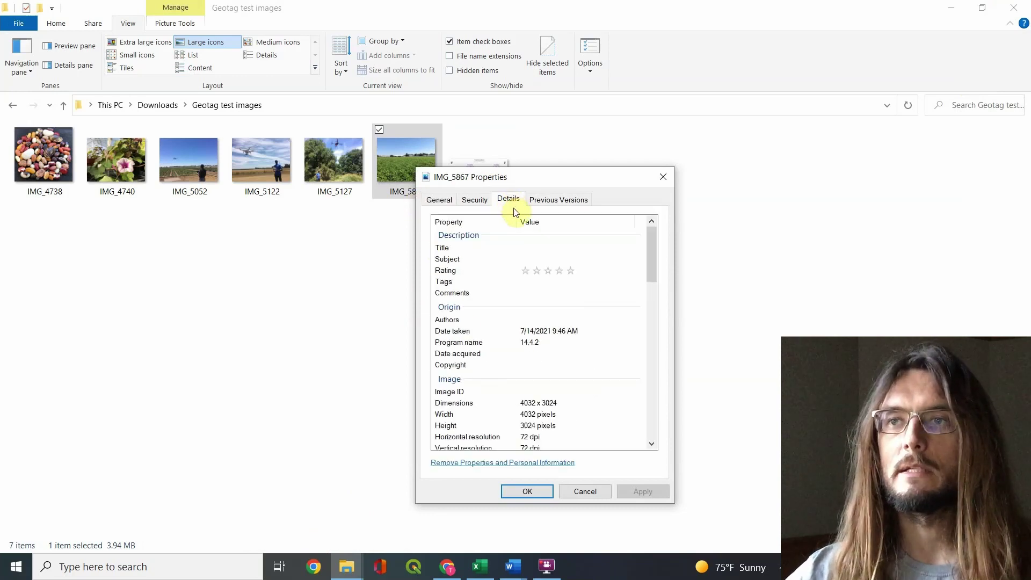
pyautogui.click(490, 389)
pyautogui.scroll(-10, 489, 387)
pyautogui.scroll(-2, 490, 386)
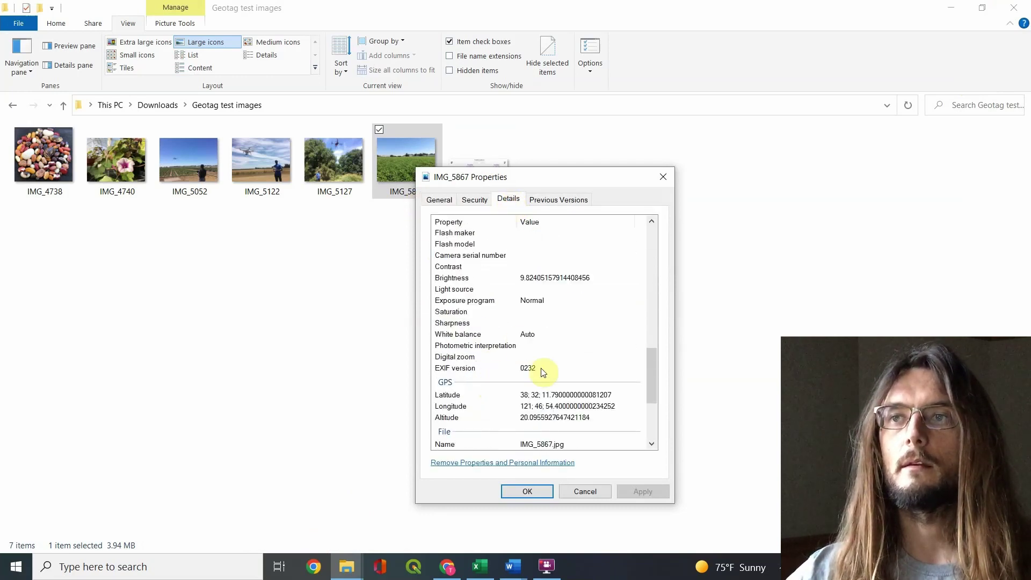
pyautogui.click(515, 406)
pyautogui.click(518, 396)
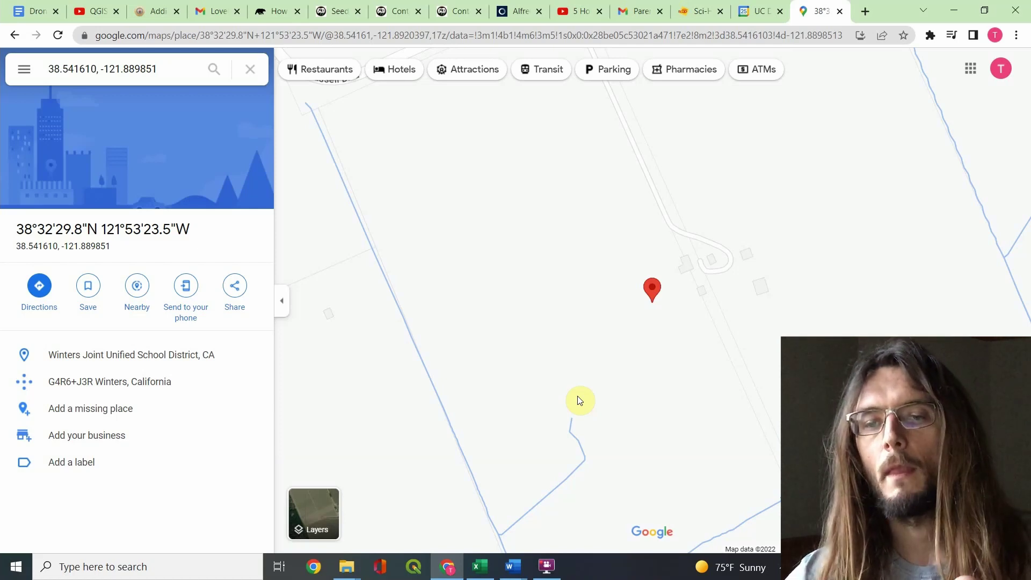
# Open Windows search from the Google Maps view.
pyautogui.press('super')
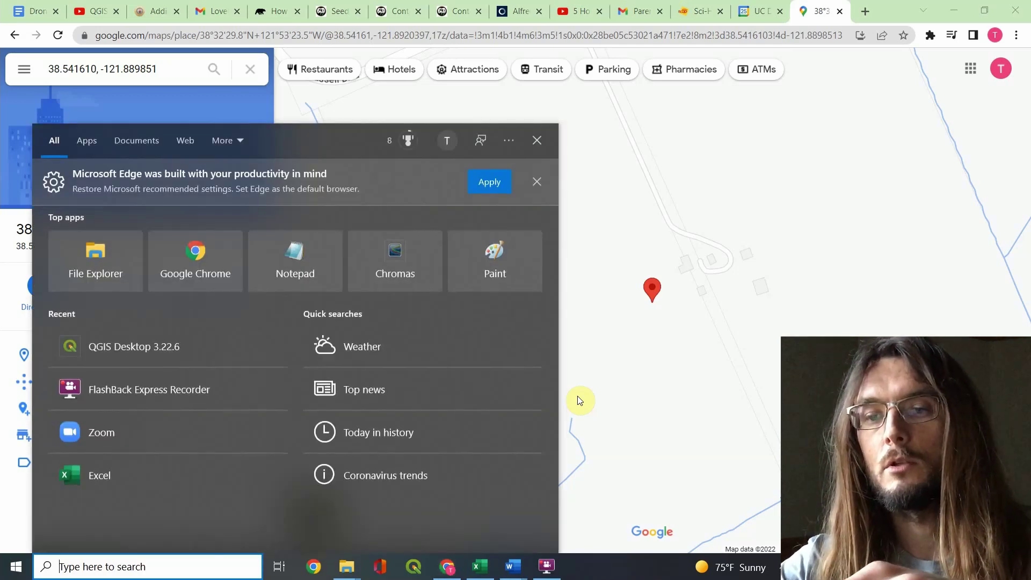
# Search for 'qgis' and launch QGIS Desktop 3.22.6.
pyautogui.write('w')
pyautogui.press('BackSpace')
pyautogui.write('qgis')
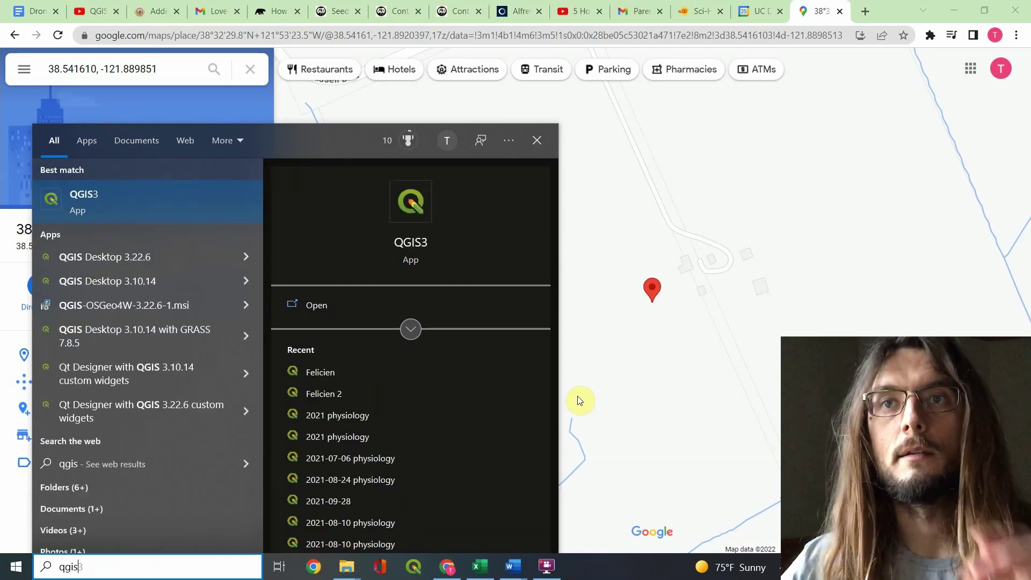
pyautogui.click(169, 256)
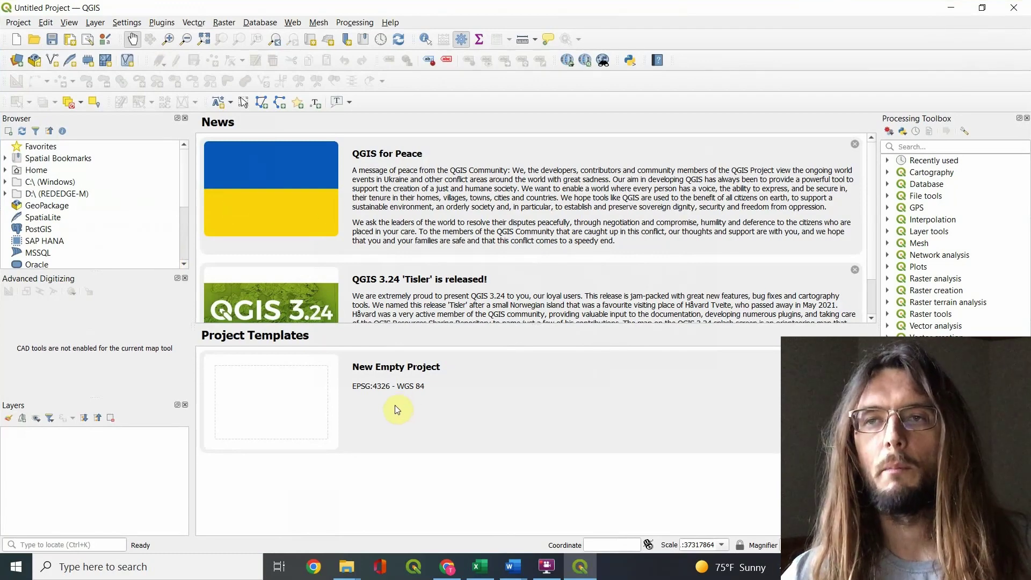
# Start a New Empty Project and look through the View menu without choosing anything.
pyautogui.doubleClick(330, 404)
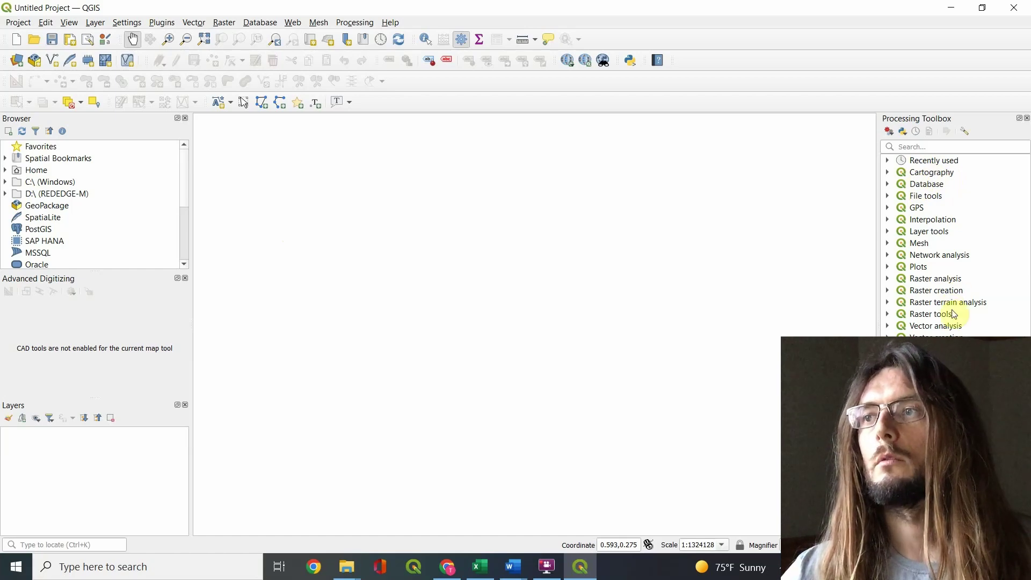
pyautogui.click(77, 27)
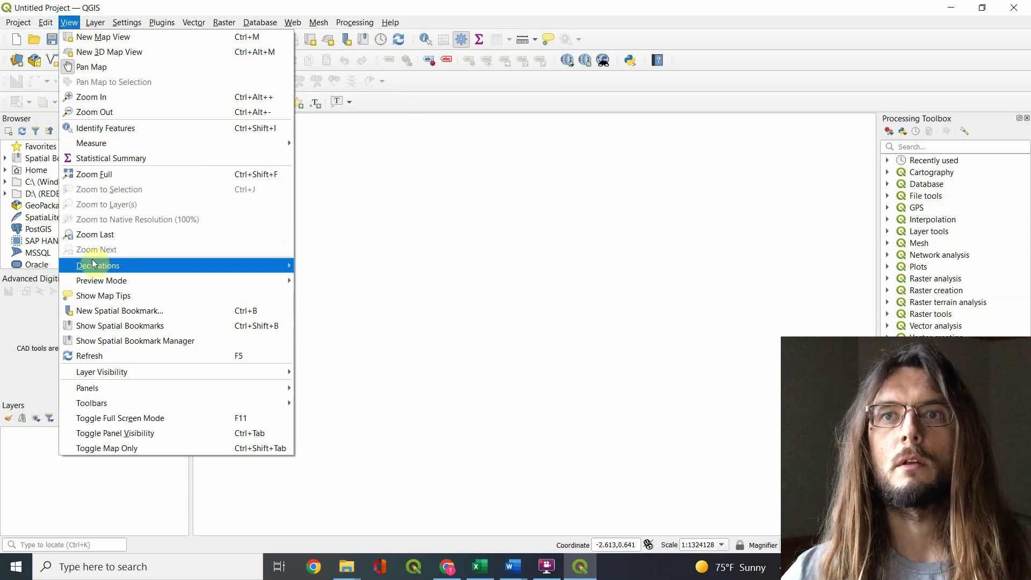
pyautogui.moveTo(104, 277)
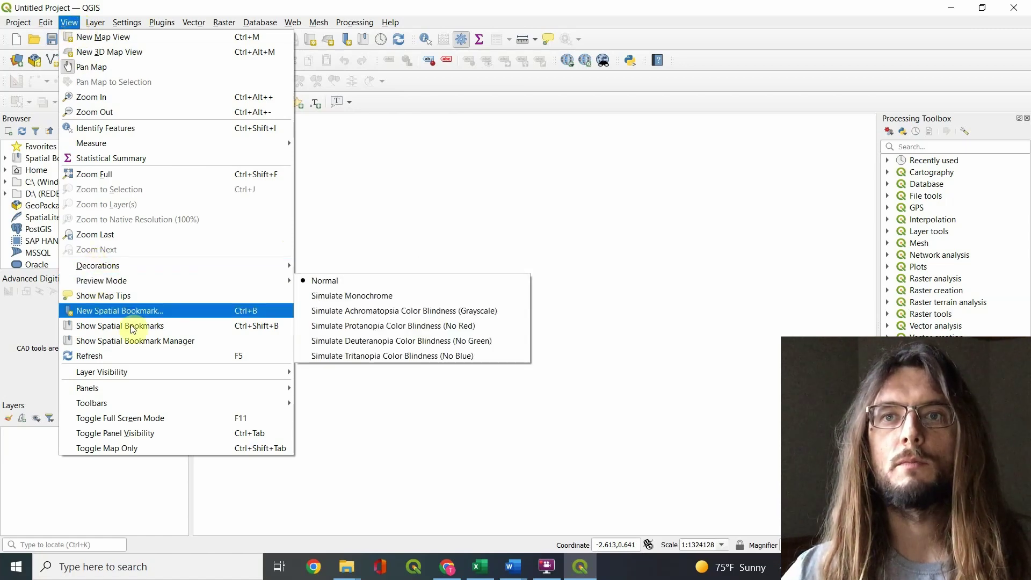
pyautogui.moveTo(289, 402)
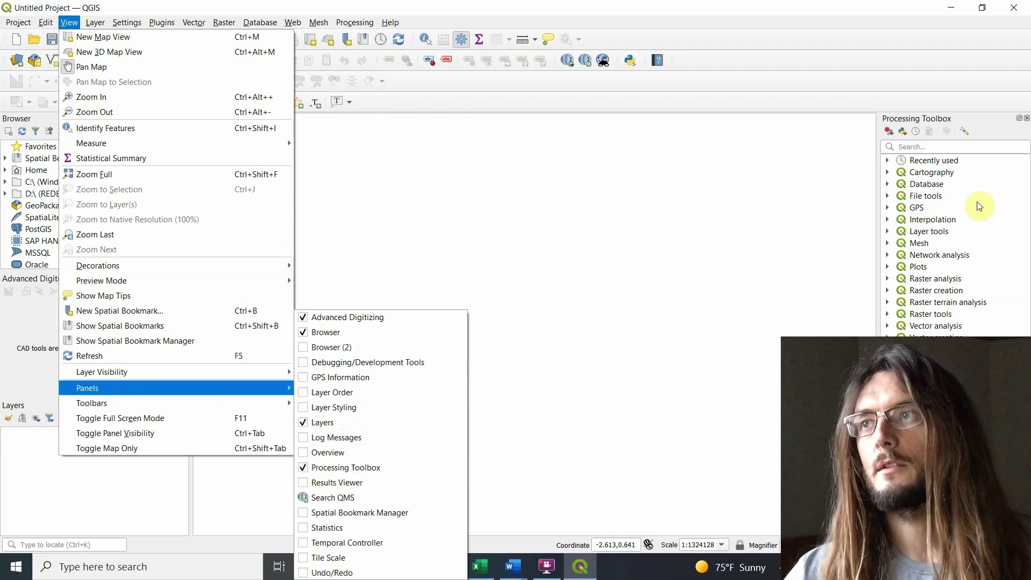
pyautogui.click(794, 329)
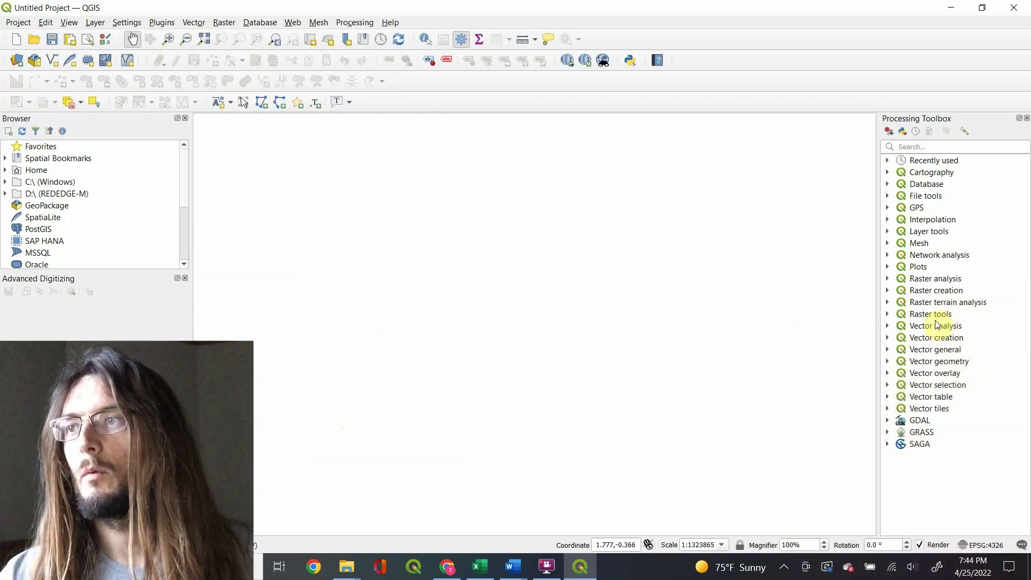
# Run Import Geotagged Photos on the Geotag test images folder, keeping invalid photos in a temporary layer.
pyautogui.doubleClick(945, 338)
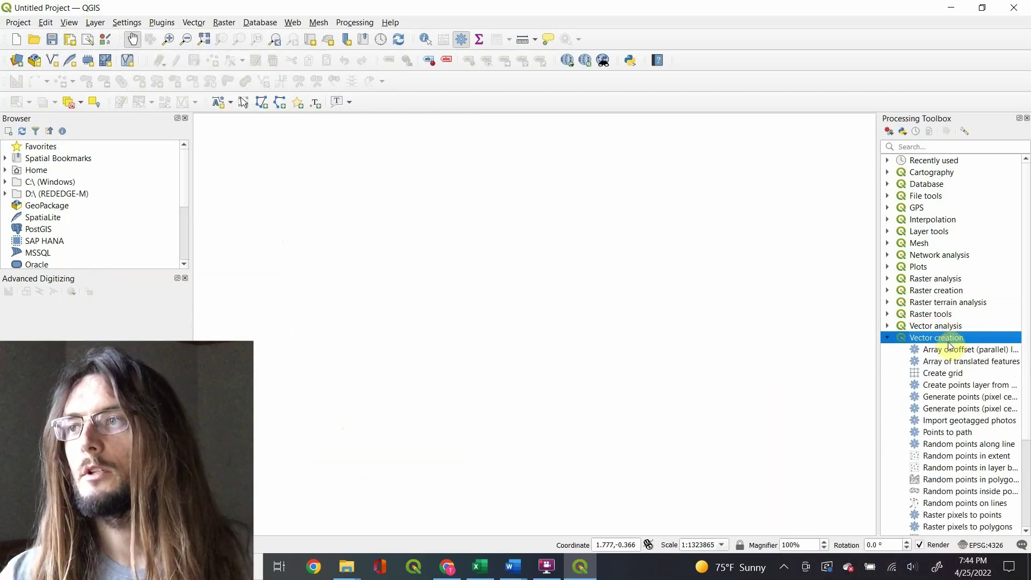
pyautogui.doubleClick(970, 421)
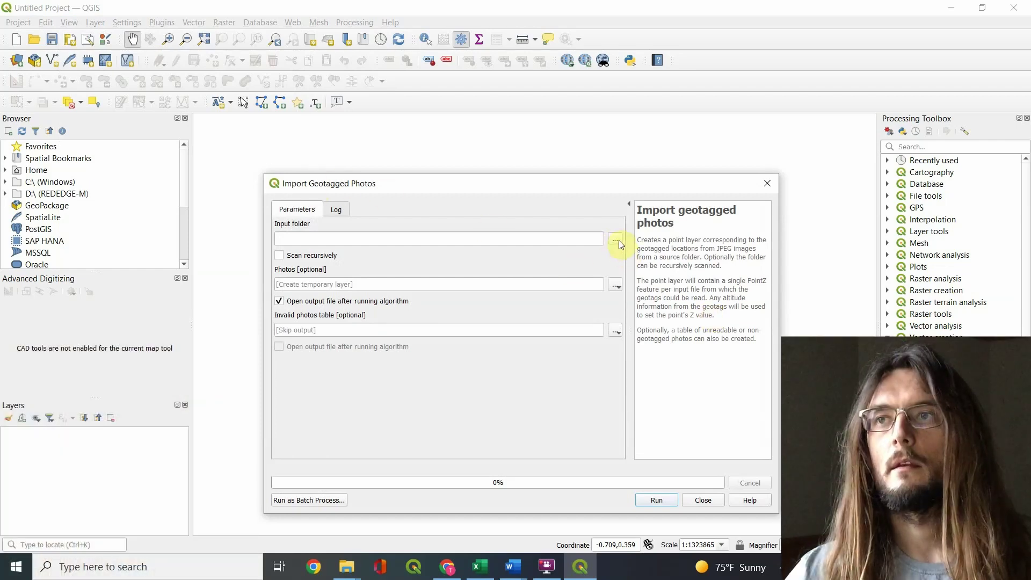
pyautogui.click(616, 239)
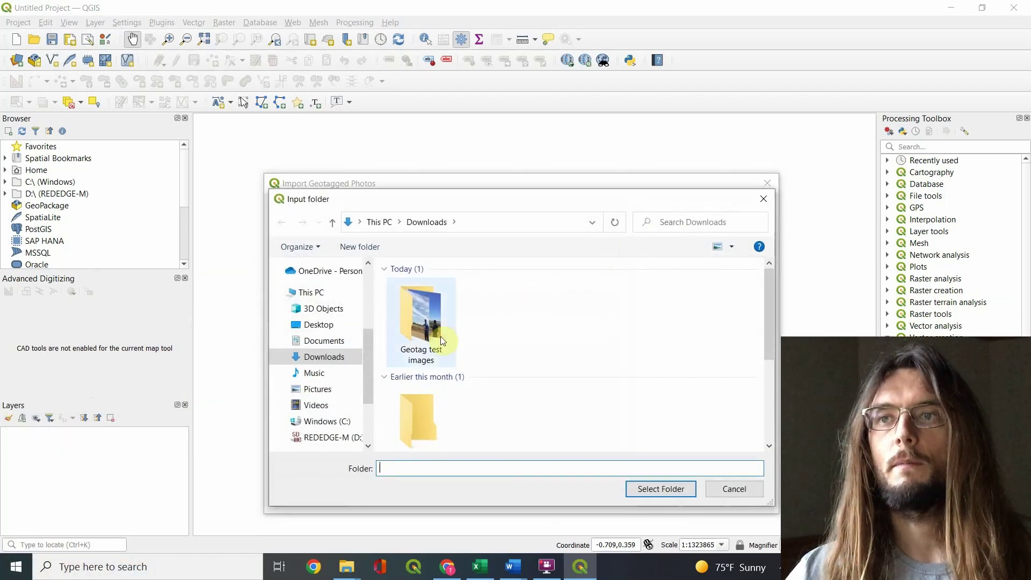
pyautogui.doubleClick(408, 337)
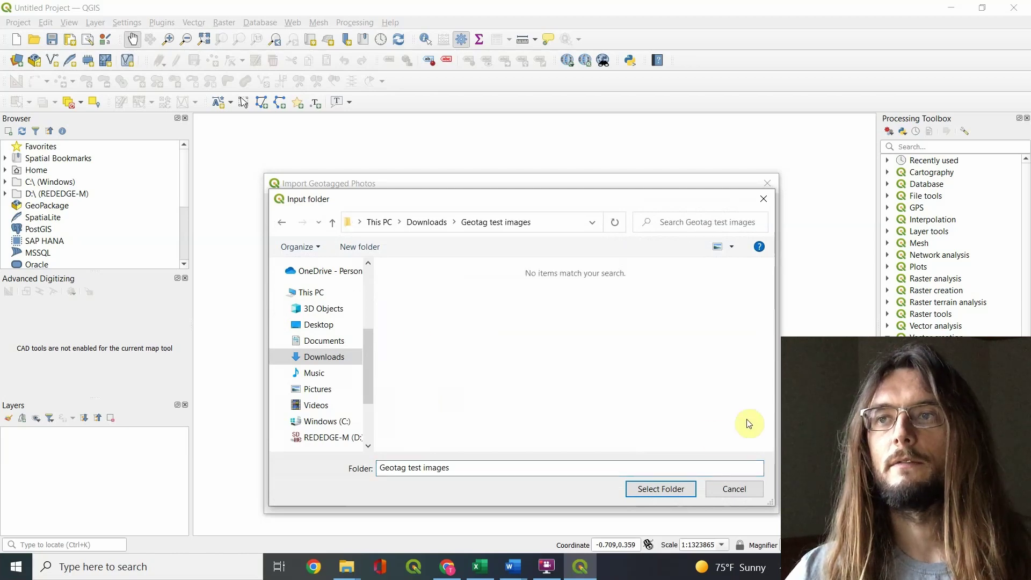
pyautogui.click(668, 491)
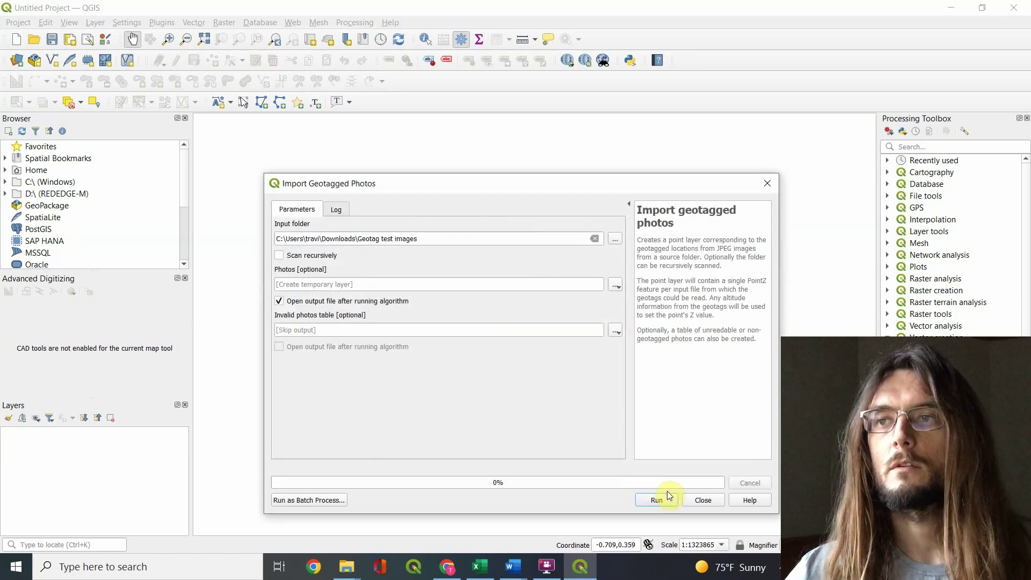
pyautogui.click(615, 333)
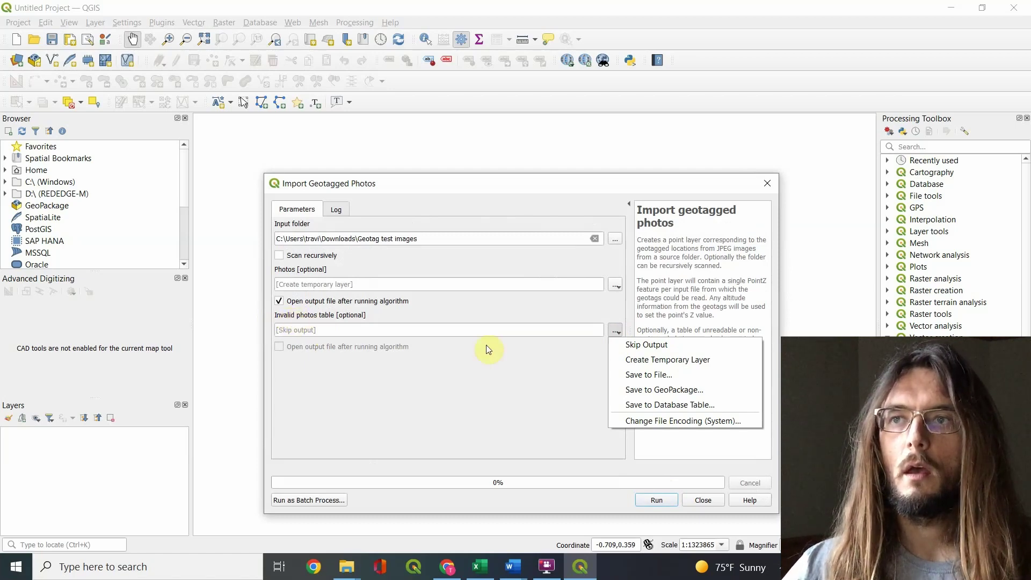
pyautogui.click(664, 365)
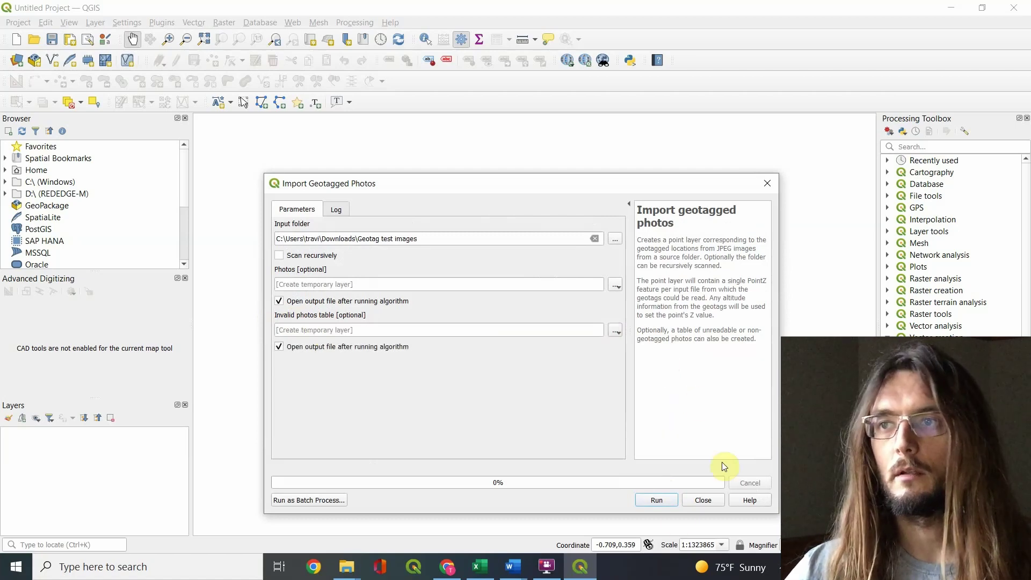
pyautogui.click(655, 500)
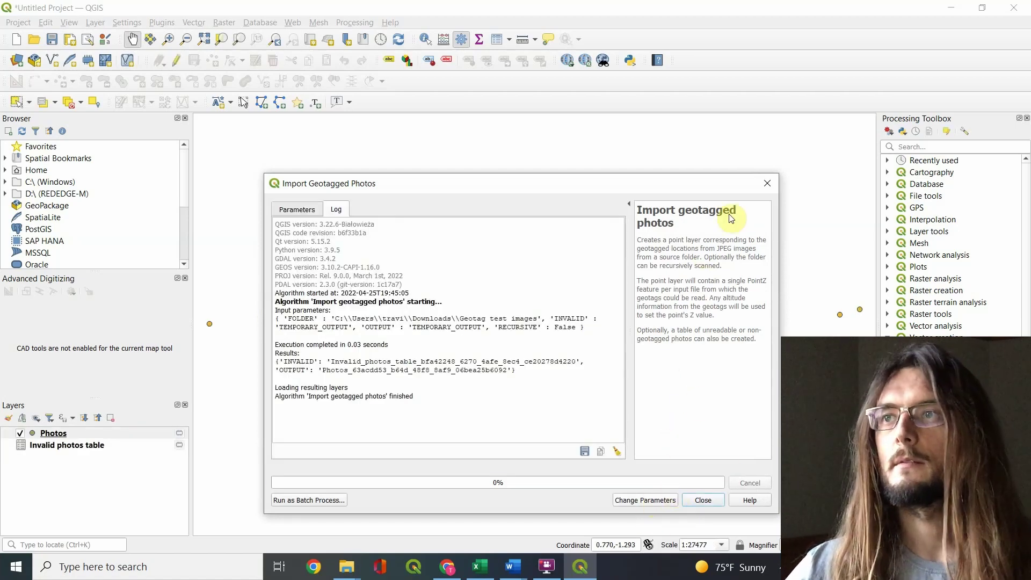
# Close the import dialog and zoom around the six imported Photos points.
pyautogui.click(763, 184)
pyautogui.scroll(-2, 485, 279)
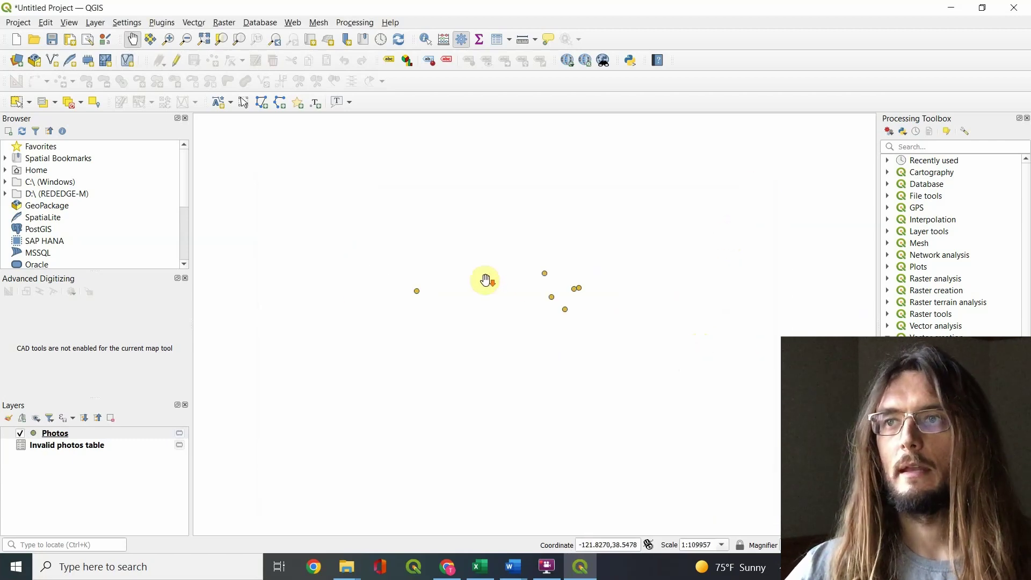
pyautogui.scroll(1, 555, 309)
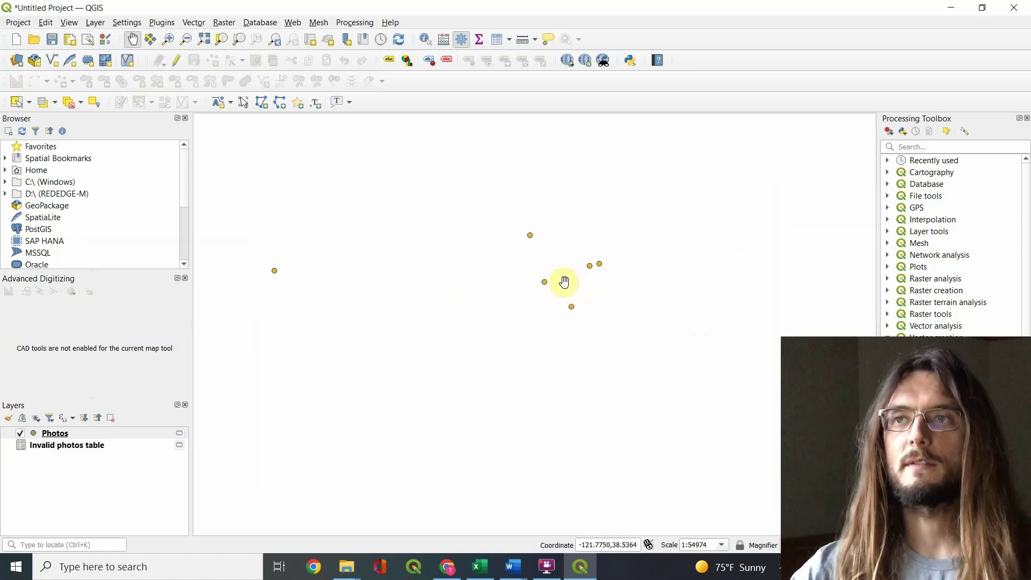
pyautogui.scroll(-1, 580, 281)
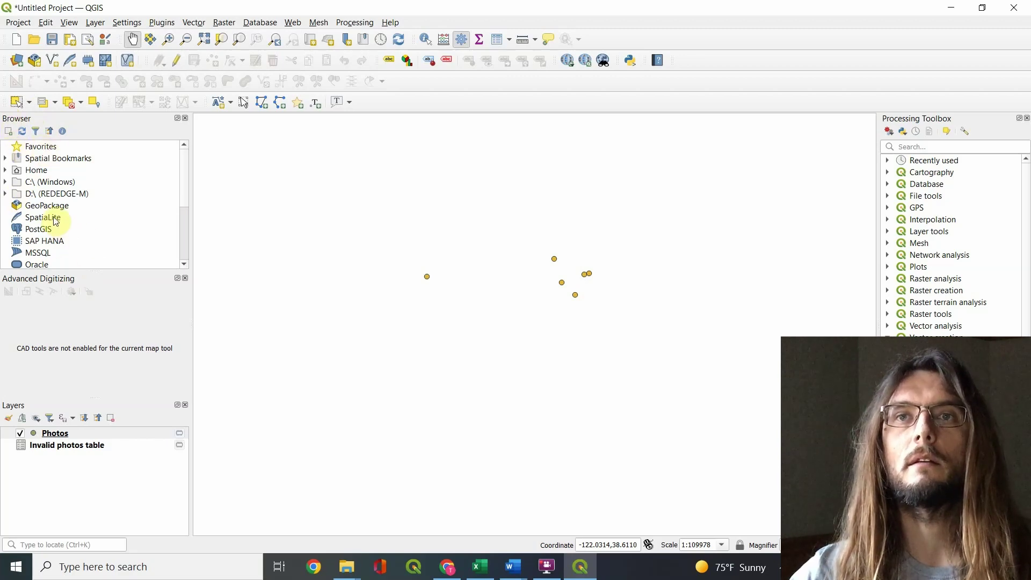
# Add the OpenStreetMap XYZ Tiles source from the Browser panel as a basemap layer.
pyautogui.click(76, 23)
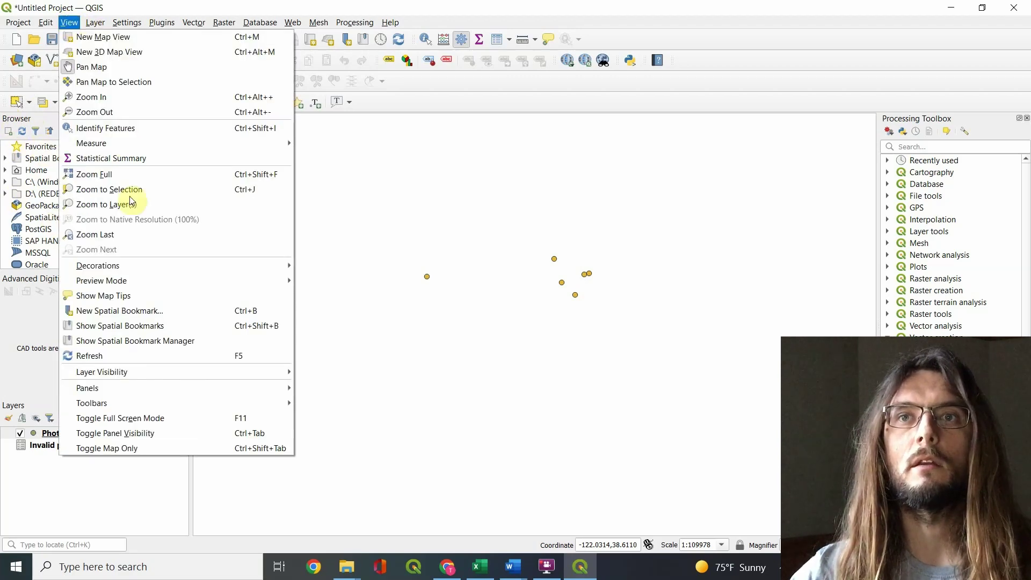
pyautogui.moveTo(180, 393)
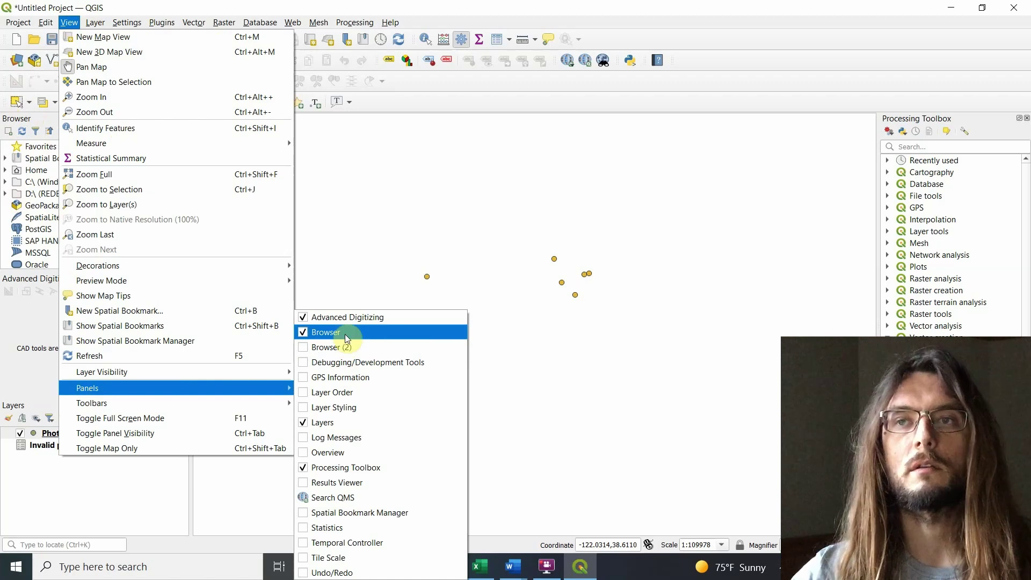
pyautogui.press('Escape')
pyautogui.press('Escape')
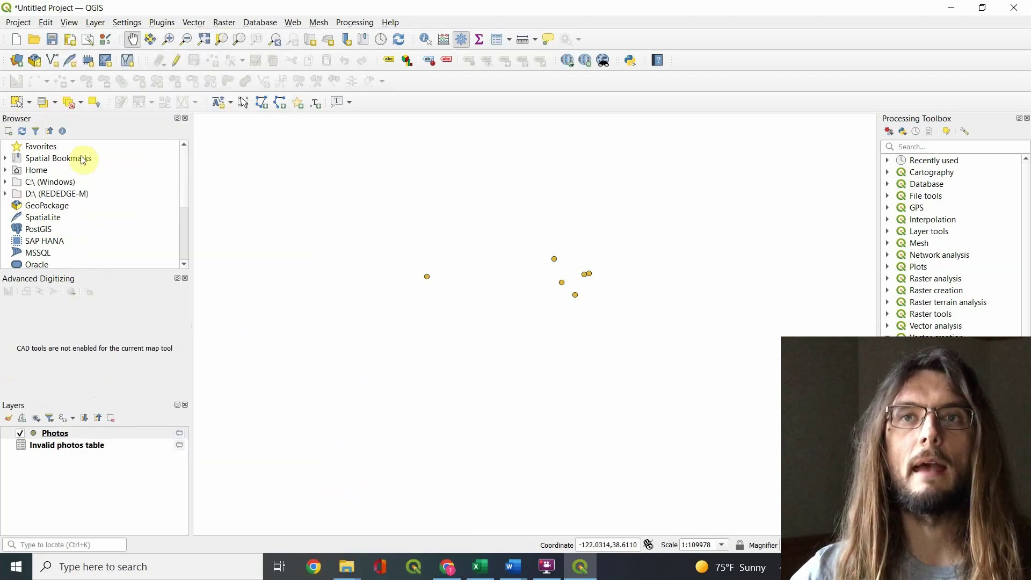
pyautogui.scroll(-3, 81, 241)
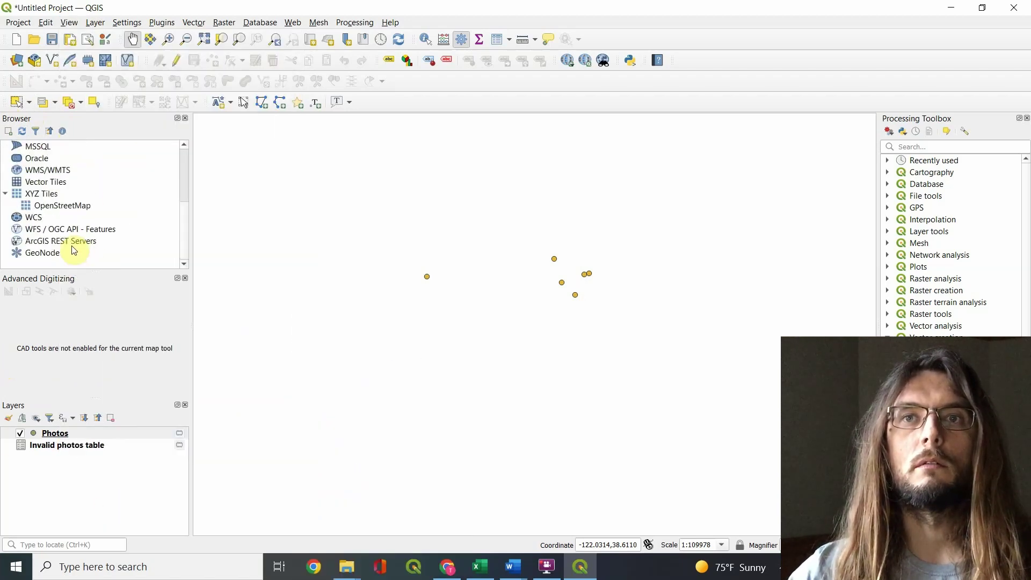
pyautogui.click(38, 195)
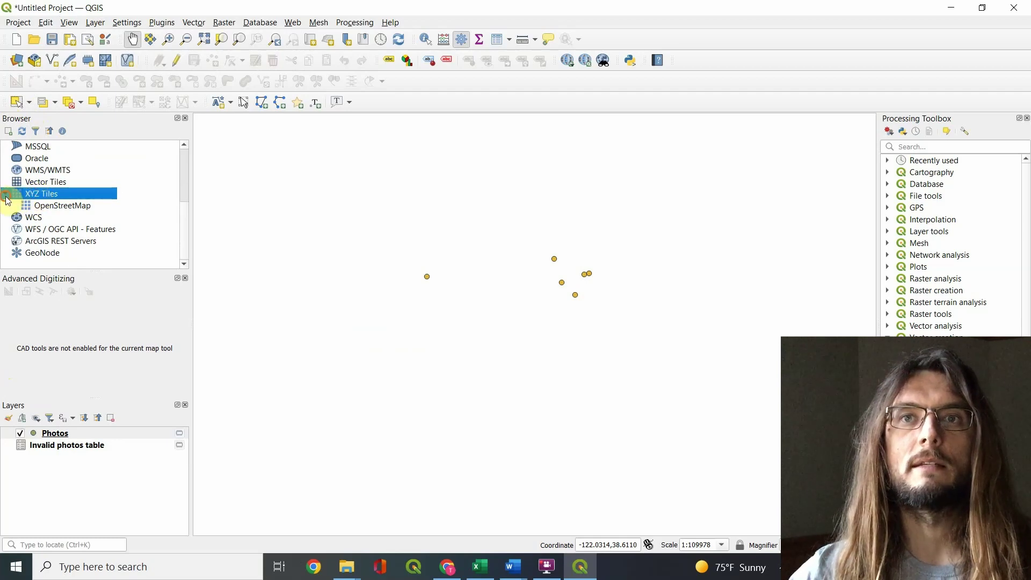
pyautogui.click(5, 193)
pyautogui.click(9, 193)
pyautogui.doubleClick(42, 205)
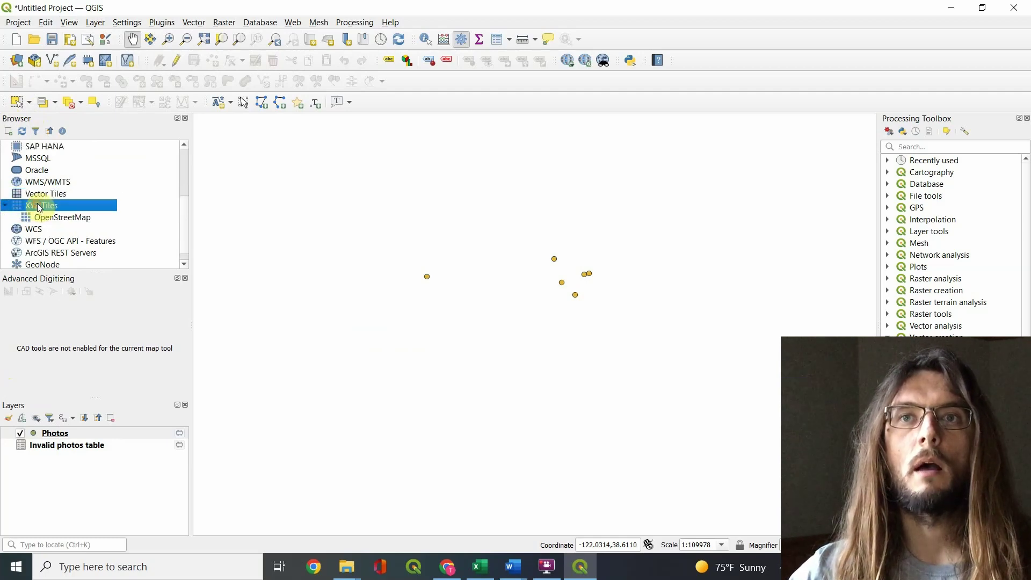
pyautogui.click(52, 219)
pyautogui.doubleClick(52, 219)
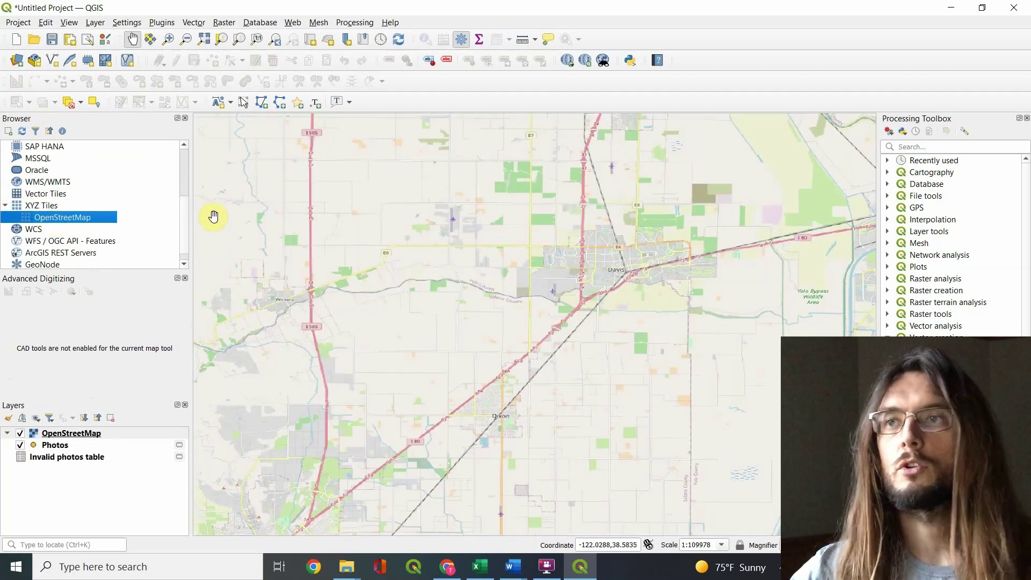
# Zoom and pan the basemap to the Sacramento and Davis area.
pyautogui.click(642, 270)
pyautogui.scroll(-2, 639, 271)
pyautogui.scroll(1, 600, 311)
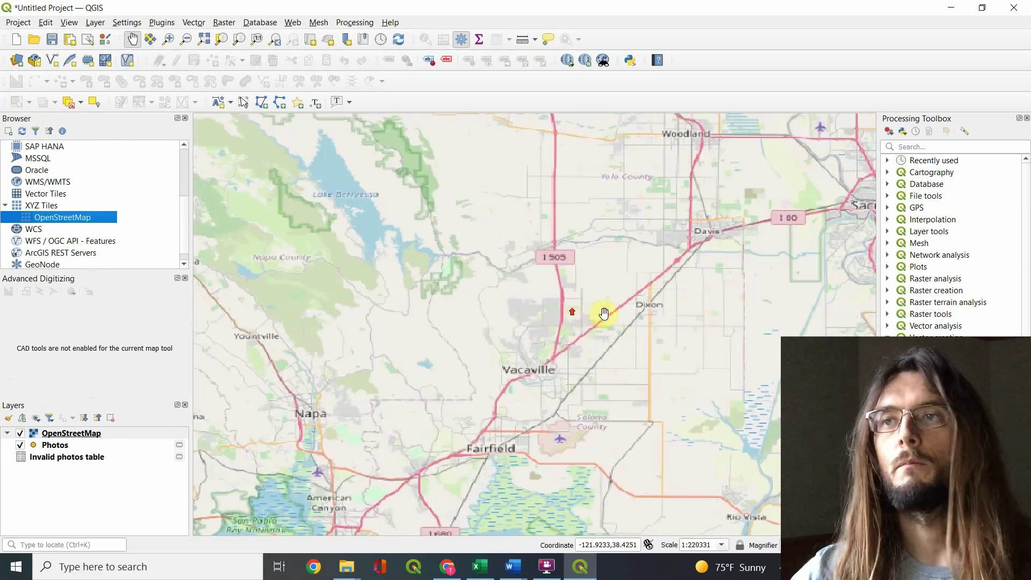
pyautogui.scroll(-1, 546, 306)
pyautogui.moveTo(546, 306); pyautogui.dragTo(496, 358)
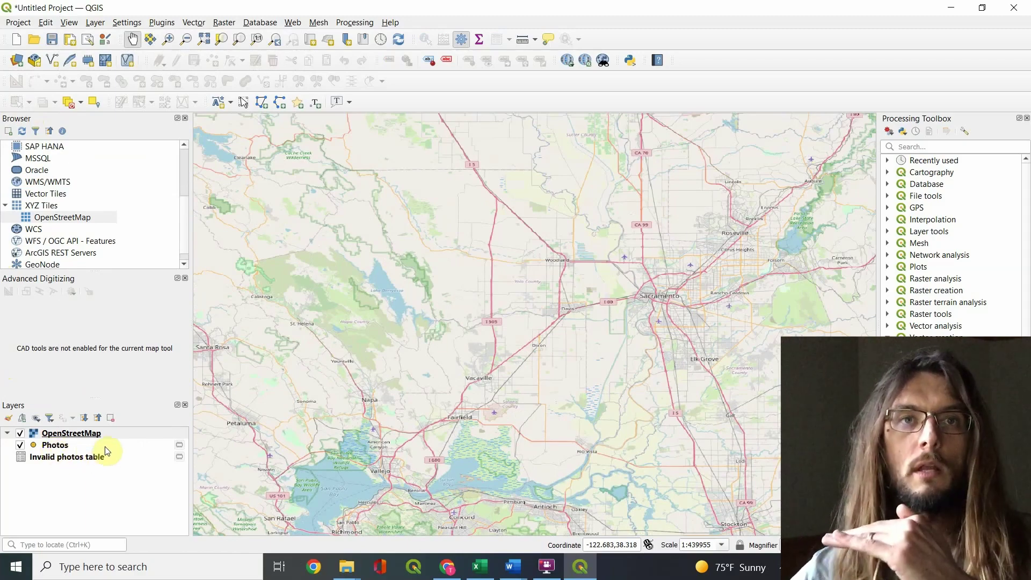
# Move the Photos layer above OpenStreetMap so its points show over the basemap near Davis.
pyautogui.click(65, 446)
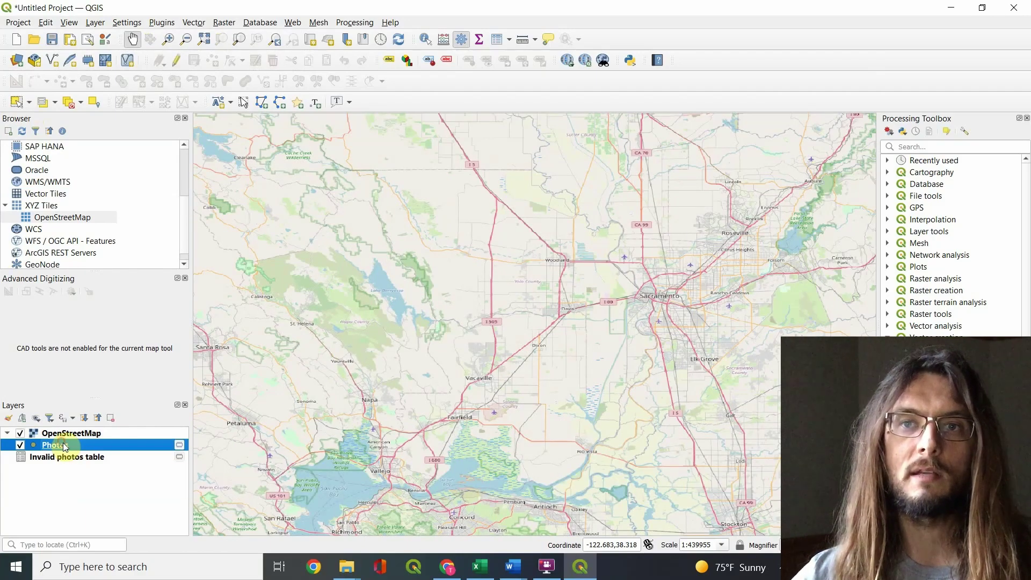
pyautogui.moveTo(67, 435)
pyautogui.mouseDown()
pyautogui.moveTo(92, 421)
pyautogui.moveTo(74, 443)
pyautogui.mouseUp()
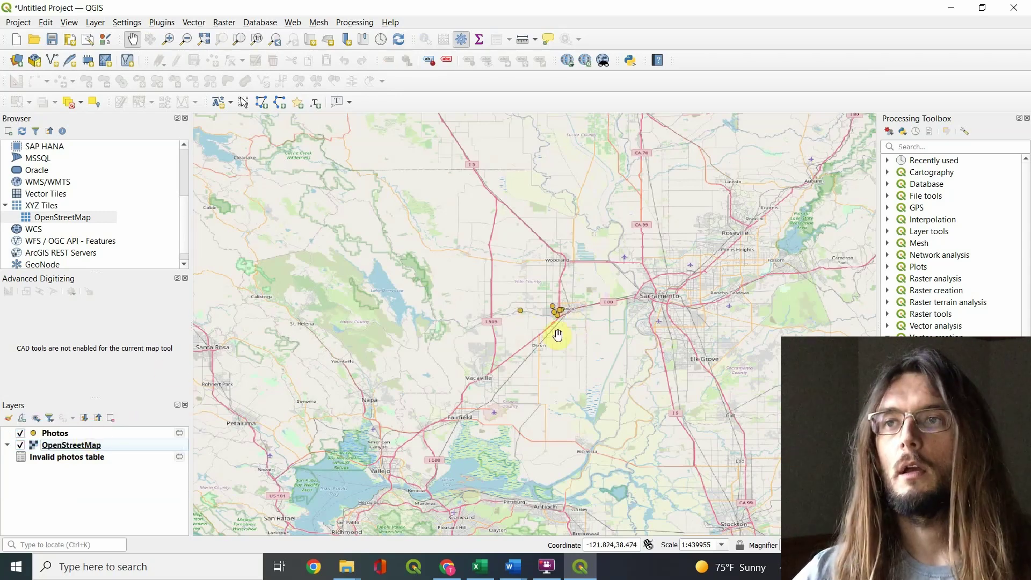
pyautogui.scroll(2, 560, 322)
pyautogui.scroll(1, 547, 314)
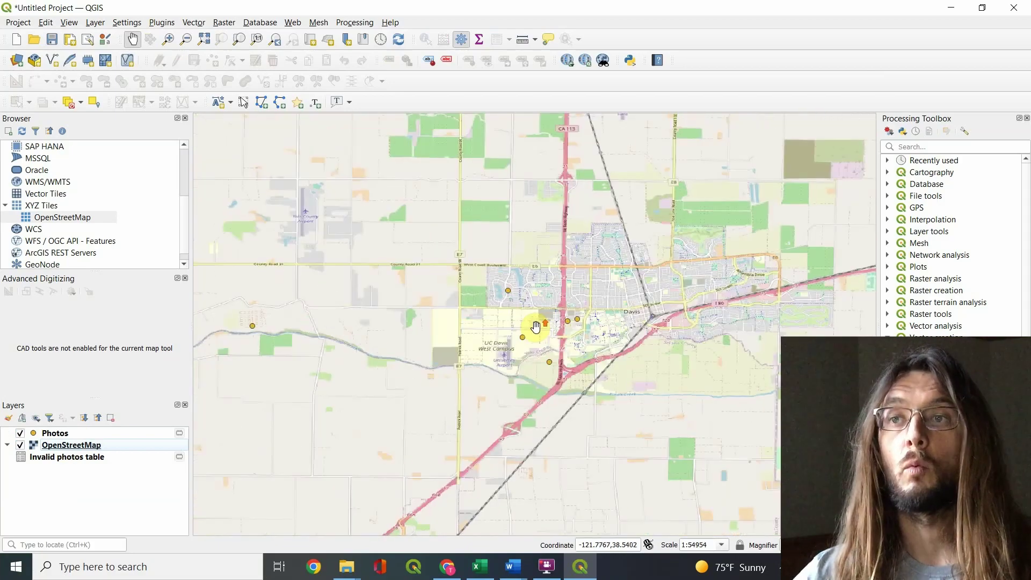
pyautogui.scroll(-2, 504, 359)
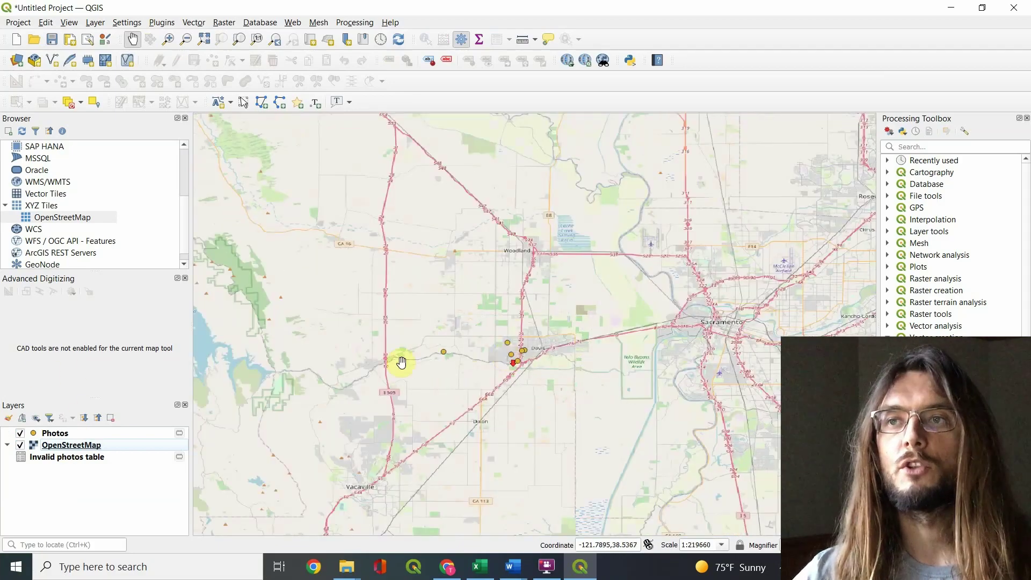
# Give the Photos layer symbology a bright red colour and size 3.6 mm.
pyautogui.rightClick(109, 434)
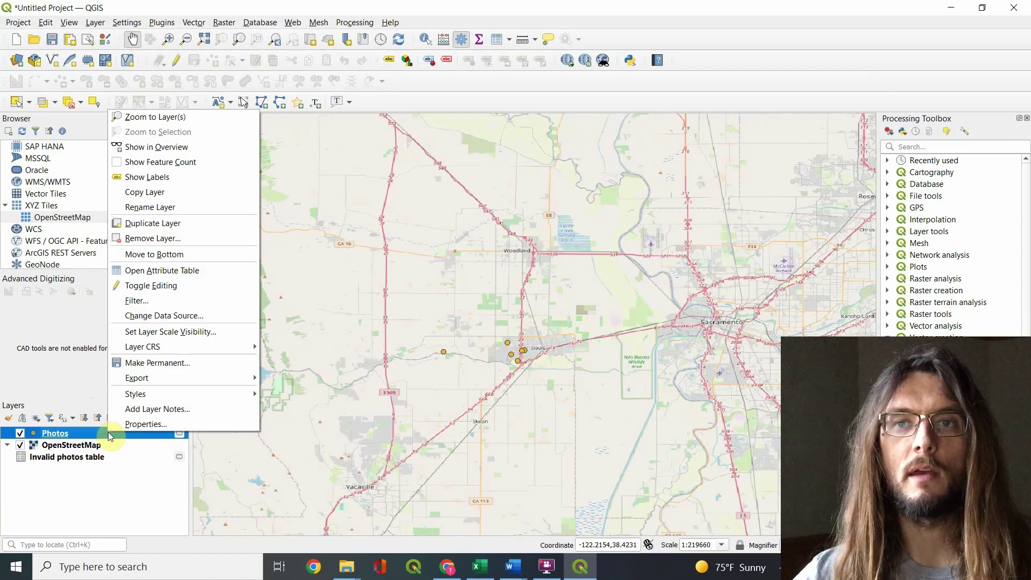
pyautogui.click(125, 426)
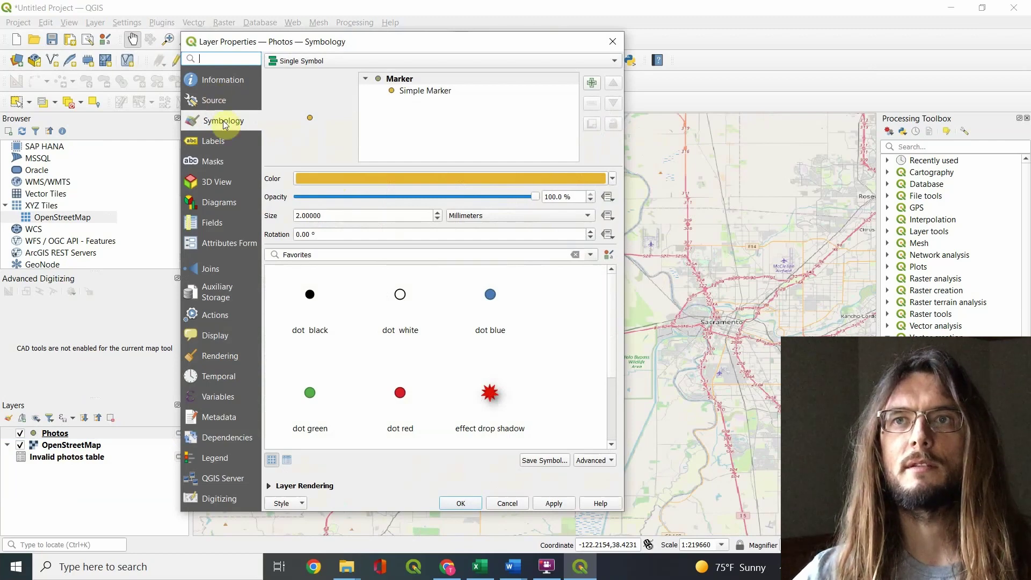
pyautogui.click(389, 178)
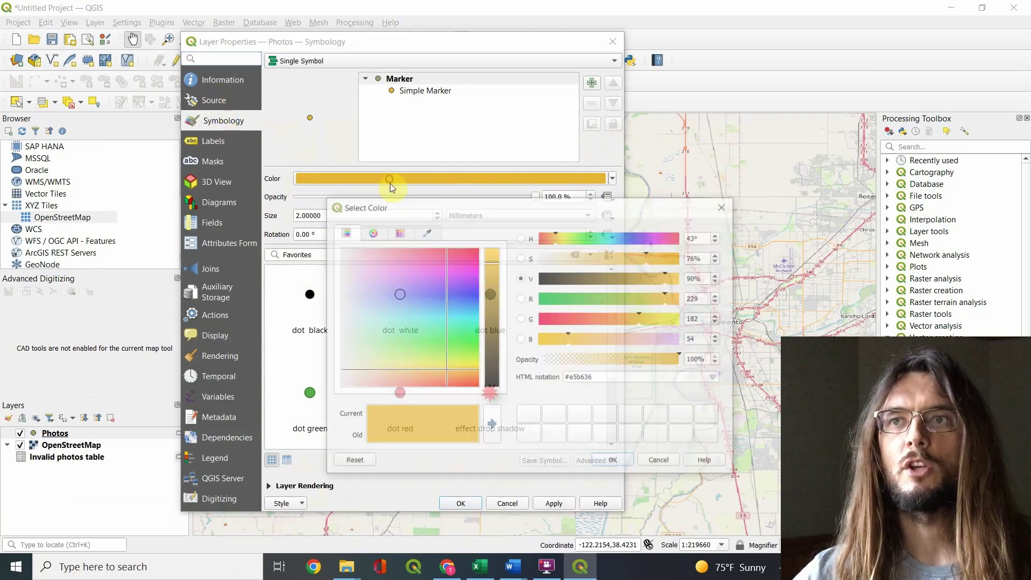
pyautogui.moveTo(462, 247); pyautogui.dragTo(480, 235)
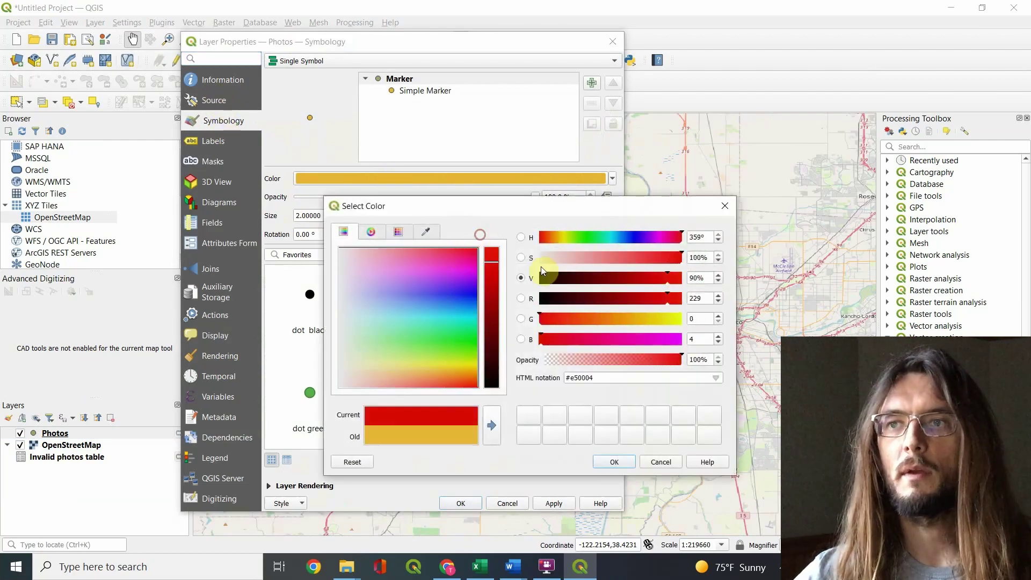
pyautogui.click(614, 461)
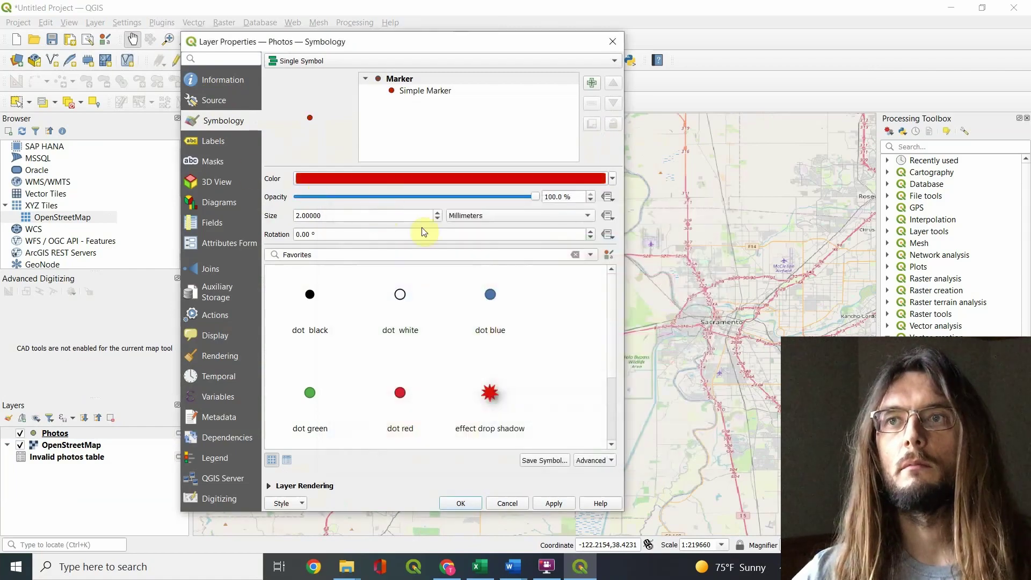
pyautogui.click(439, 212)
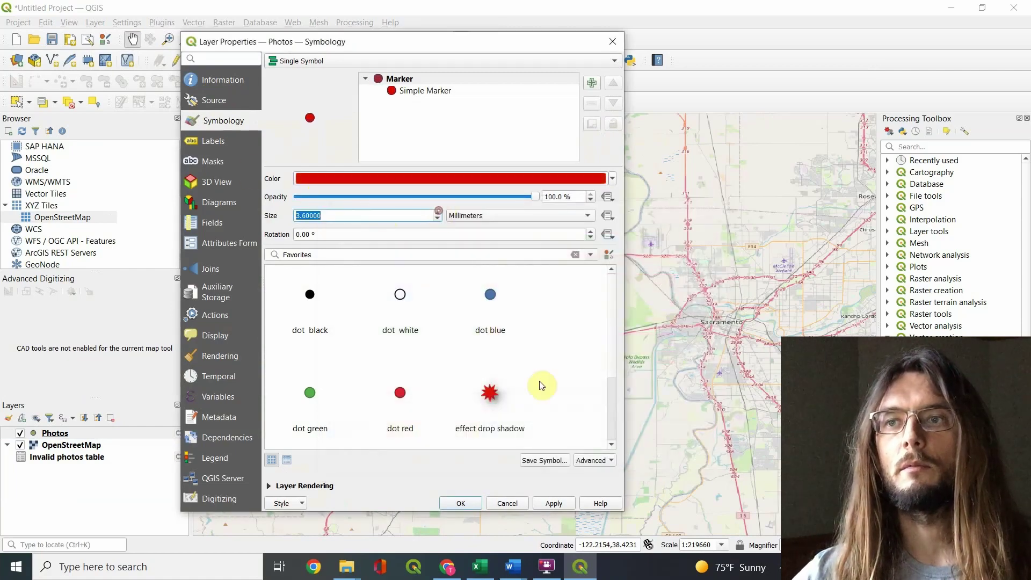
pyautogui.click(464, 501)
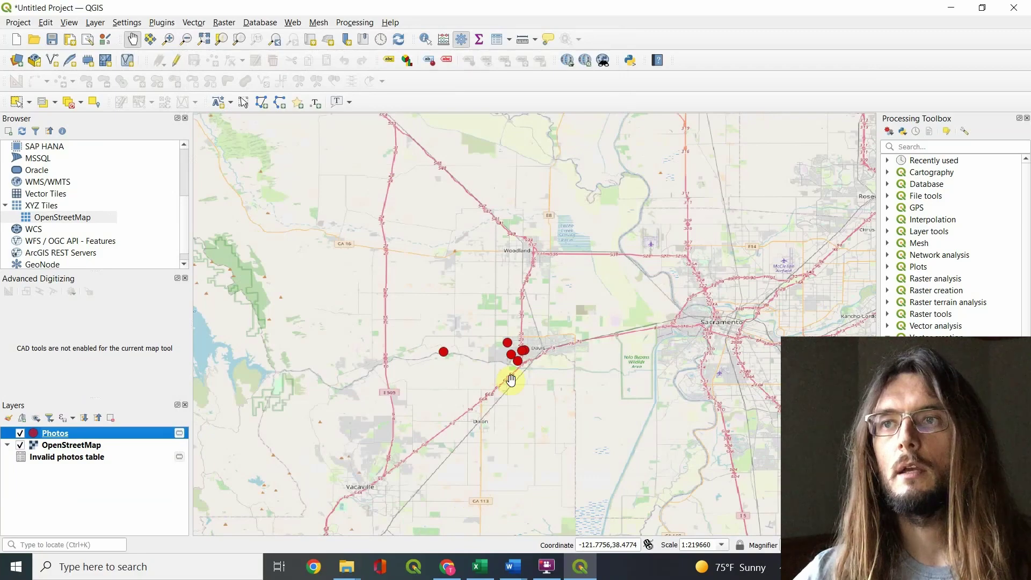
# Zoom the map in toward Davis and select the photo point near the river.
pyautogui.scroll(2, 509, 380)
pyautogui.moveTo(497, 311); pyautogui.dragTo(559, 431)
pyautogui.scroll(1, 331, 381)
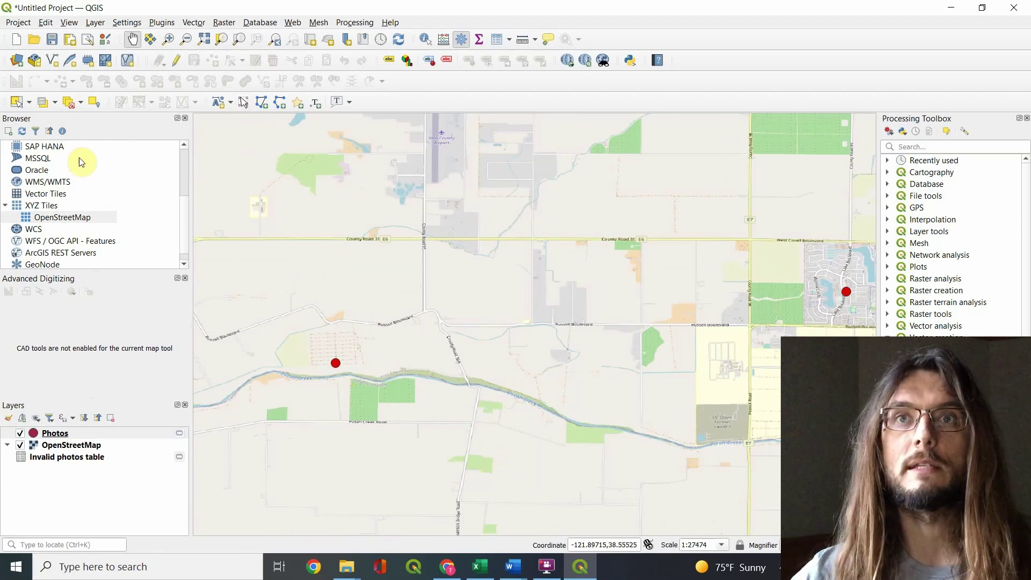
pyautogui.click(16, 102)
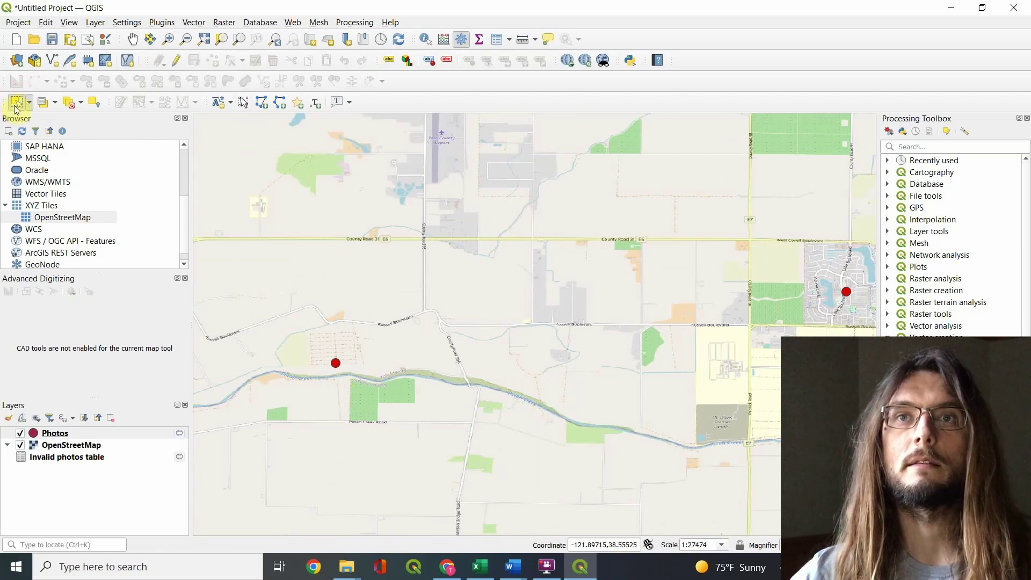
pyautogui.click(336, 364)
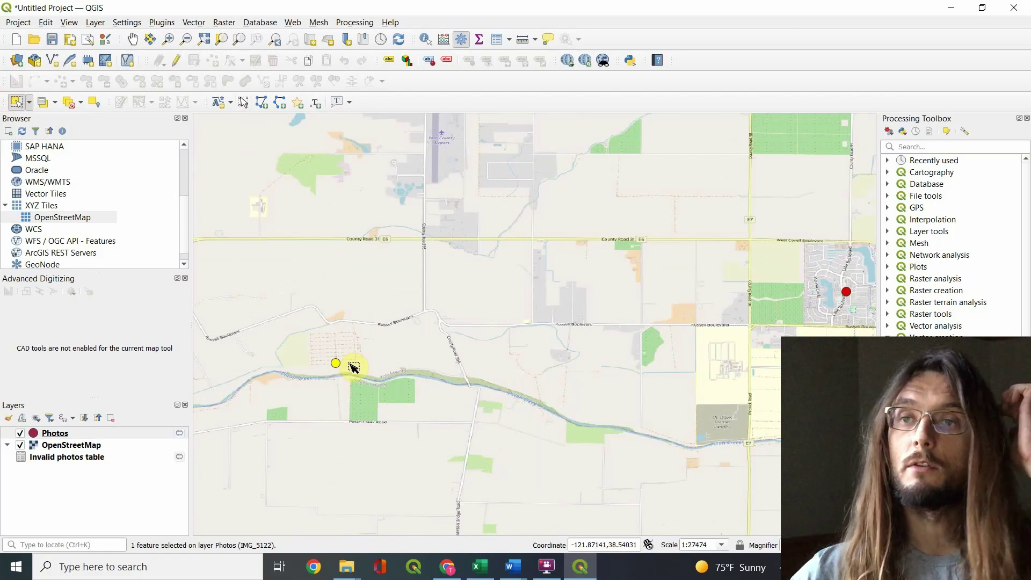
pyautogui.scroll(-2, 343, 365)
pyautogui.scroll(3, 505, 336)
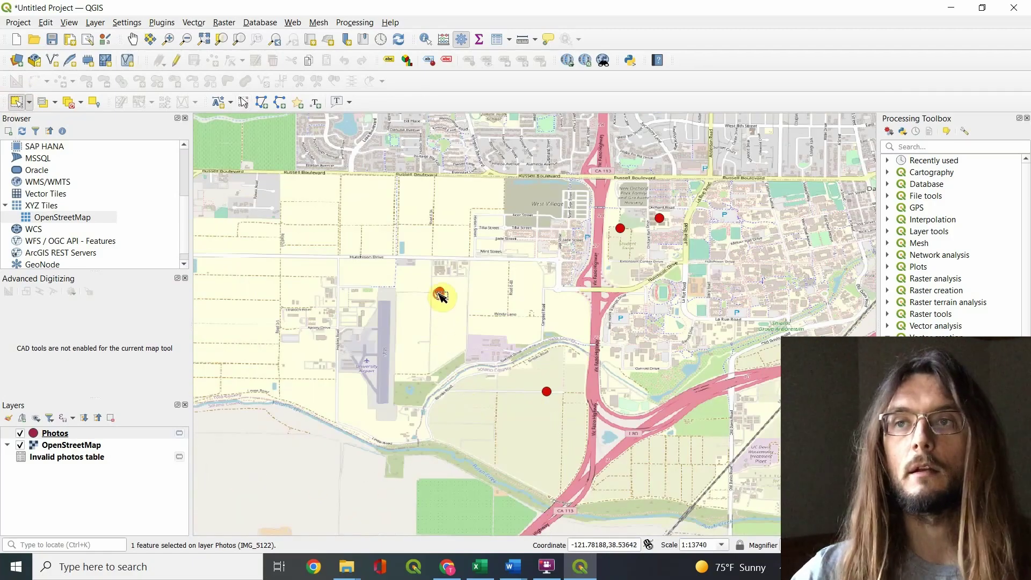
# Open the Photos attribute table, check IMG_5867 in the Geotag test images folder, and return to QGIS.
pyautogui.rightClick(60, 436)
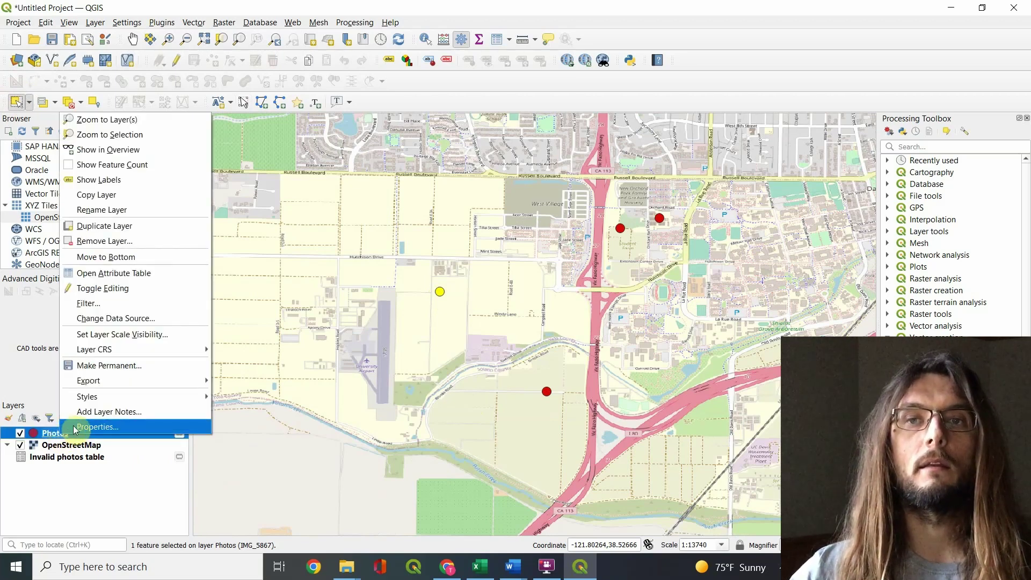
pyautogui.click(90, 274)
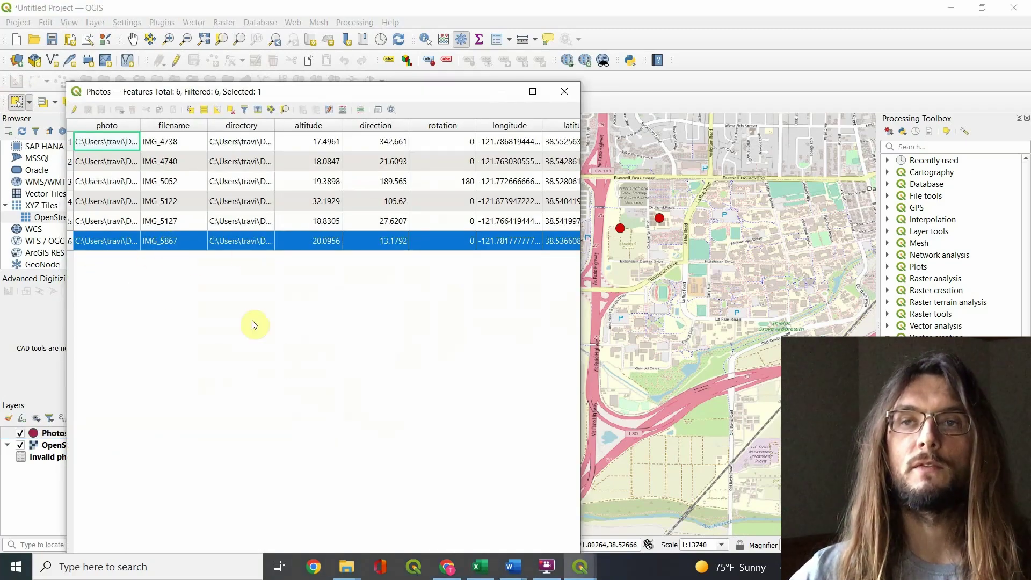
pyautogui.moveTo(349, 568)
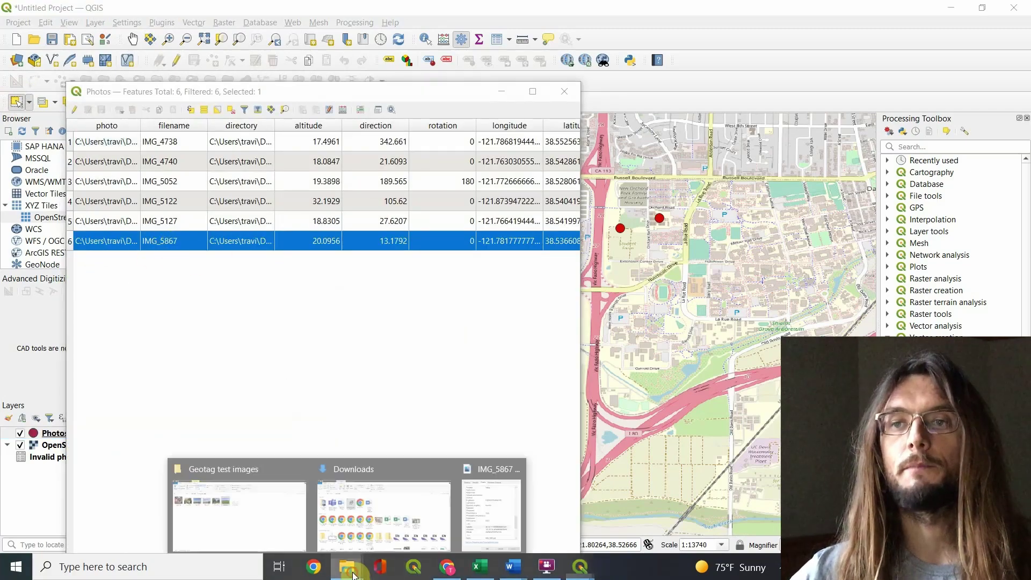
pyautogui.click(250, 511)
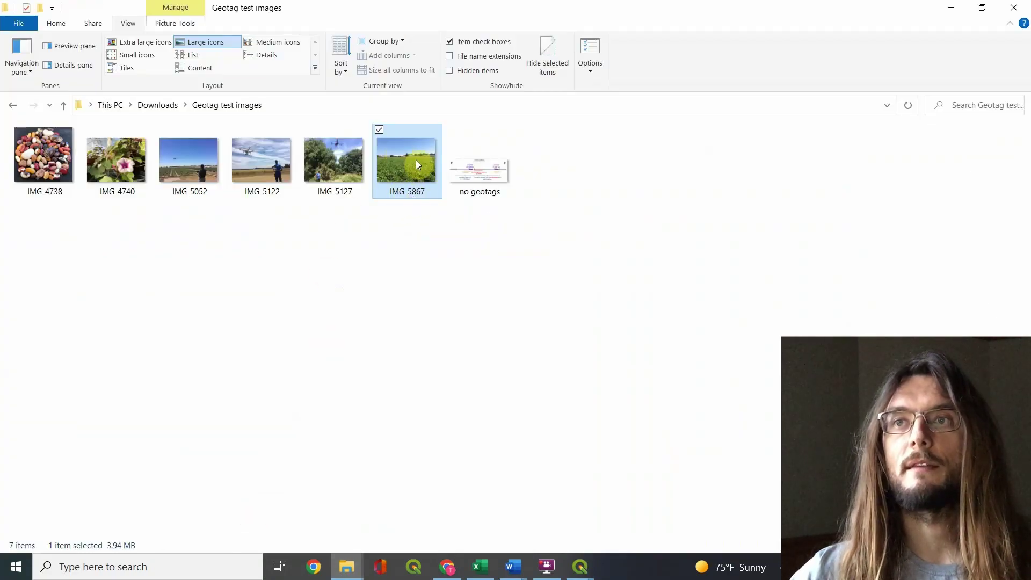
pyautogui.click(585, 572)
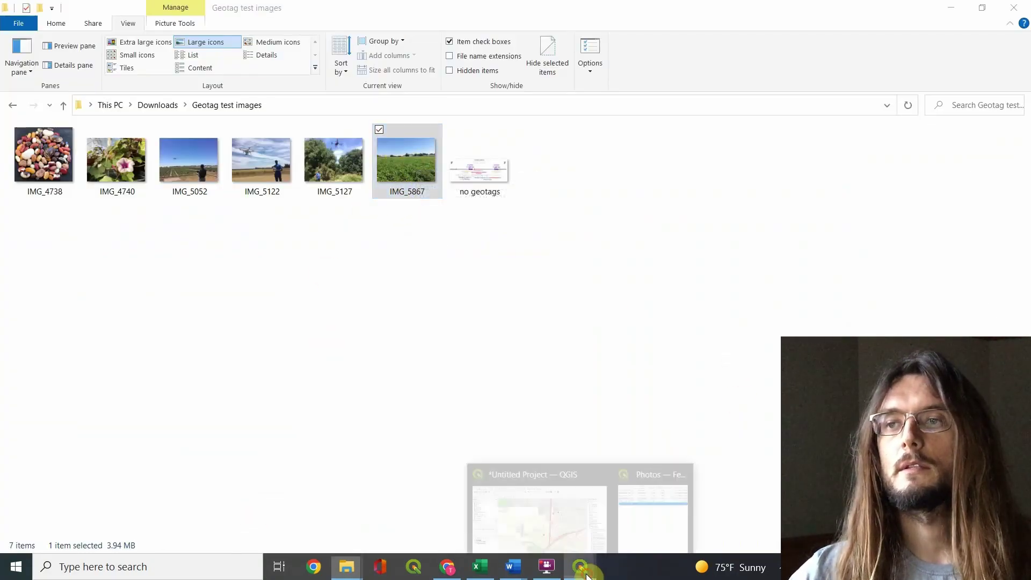
pyautogui.click(572, 523)
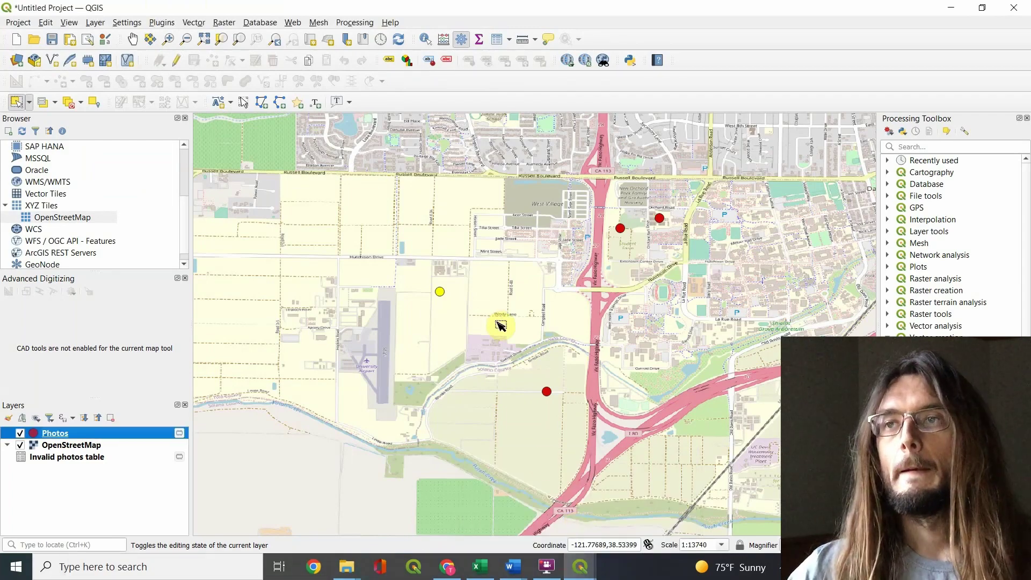
# Zoom the map out over Davis and bring the Photos attribute table back in front.
pyautogui.scroll(-1, 500, 325)
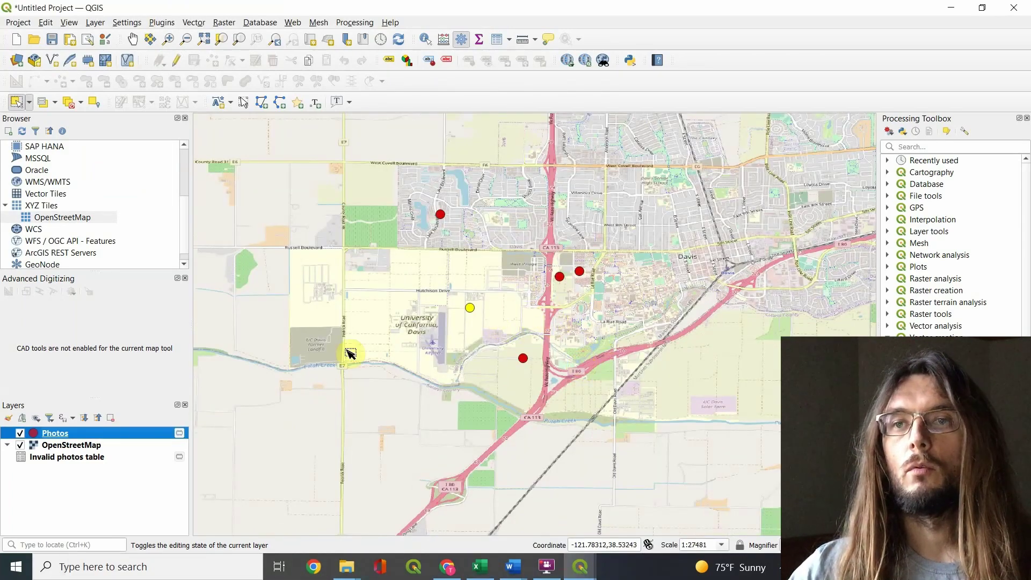
pyautogui.click(580, 566)
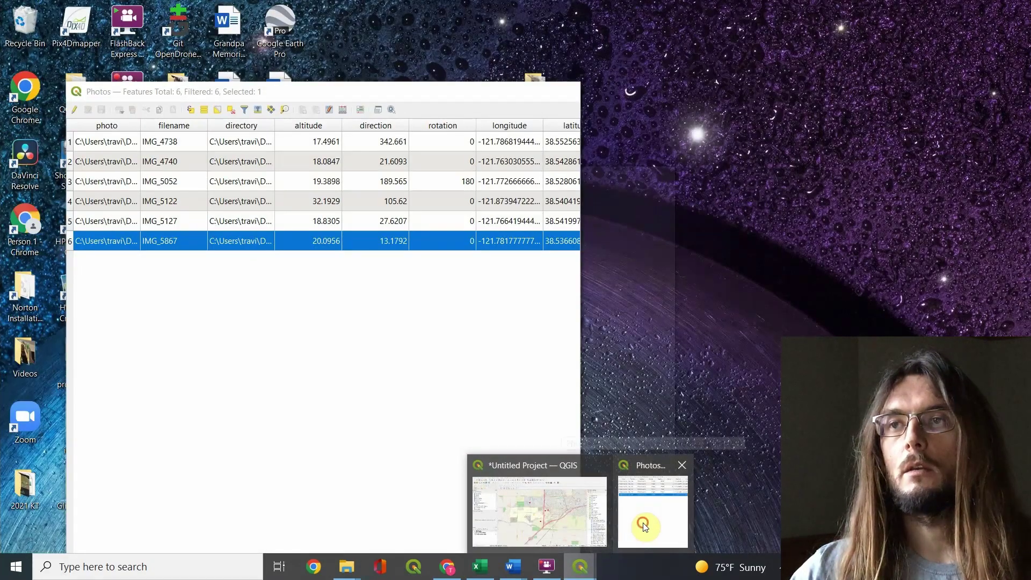
pyautogui.click(640, 525)
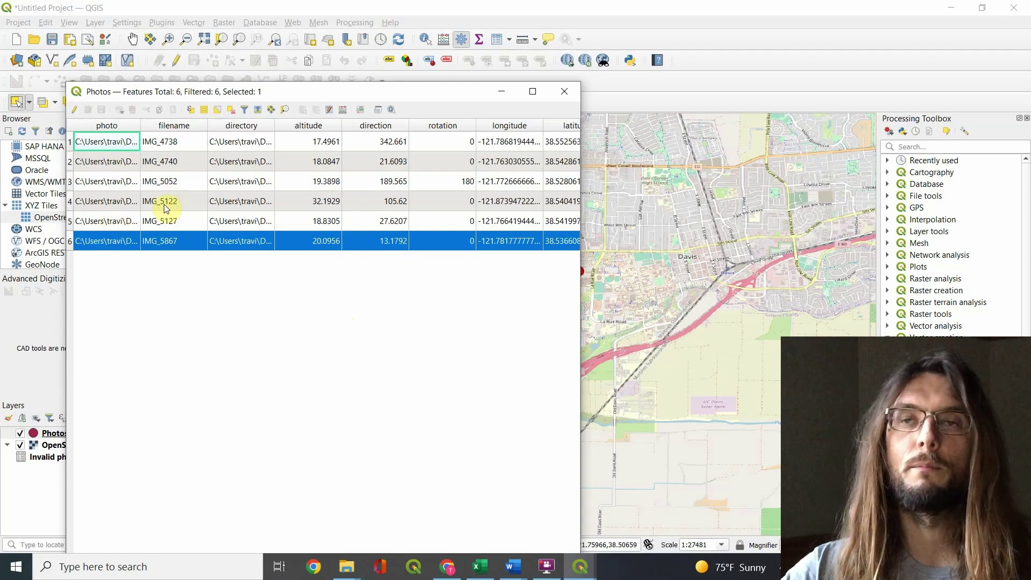
# Select rows IMG_5122, IMG_4738, IMG_4740 and IMG_5052, then box-select the four Davis points on the map.
pyautogui.click(70, 203)
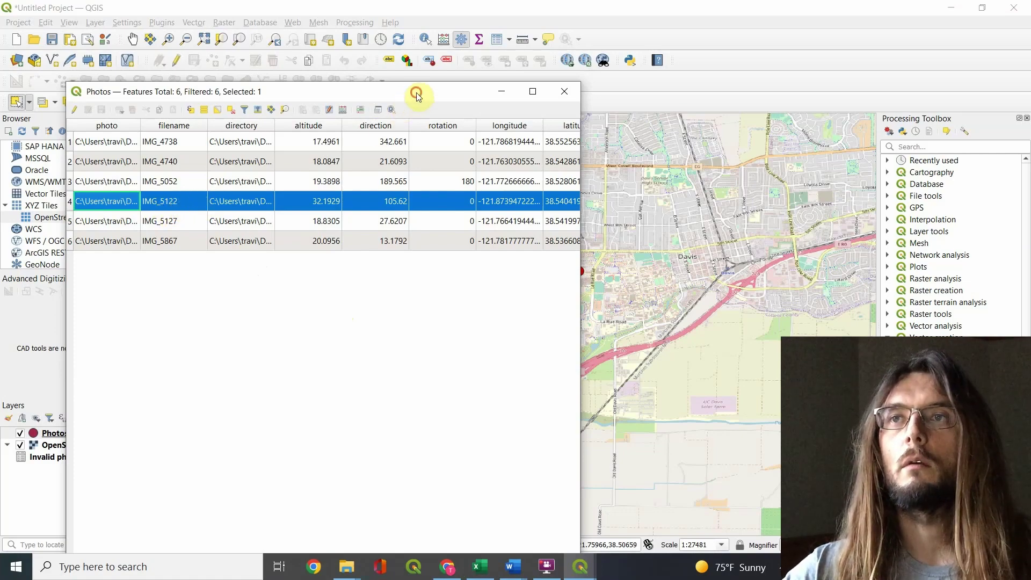
pyautogui.moveTo(417, 96); pyautogui.dragTo(735, 427)
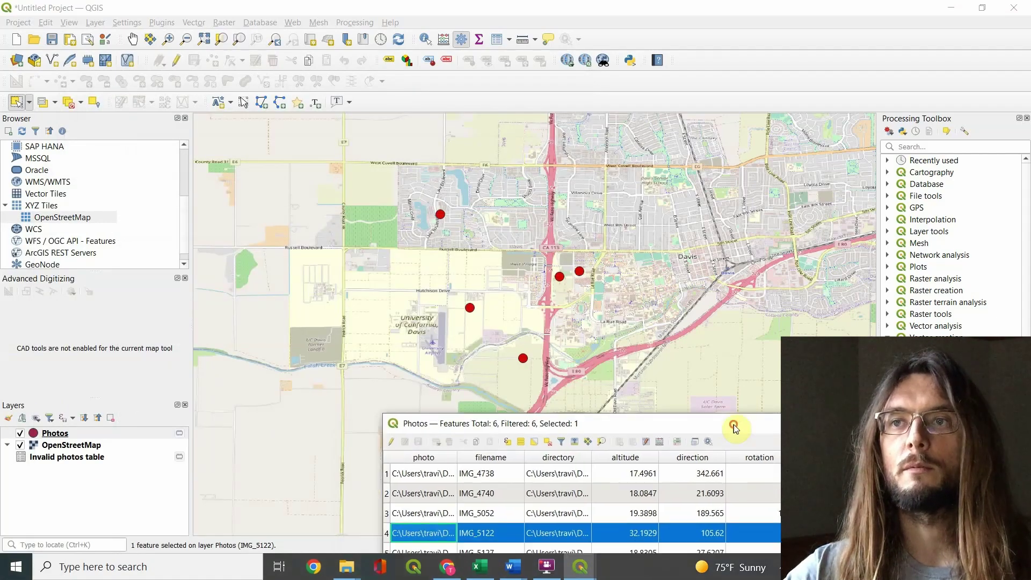
pyautogui.scroll(-1, 694, 246)
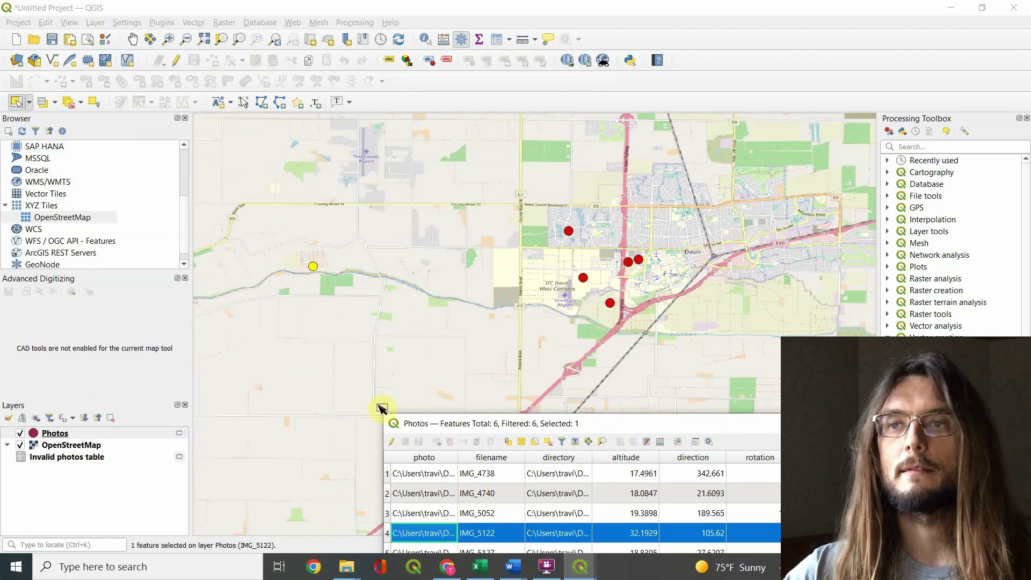
pyautogui.click(386, 492)
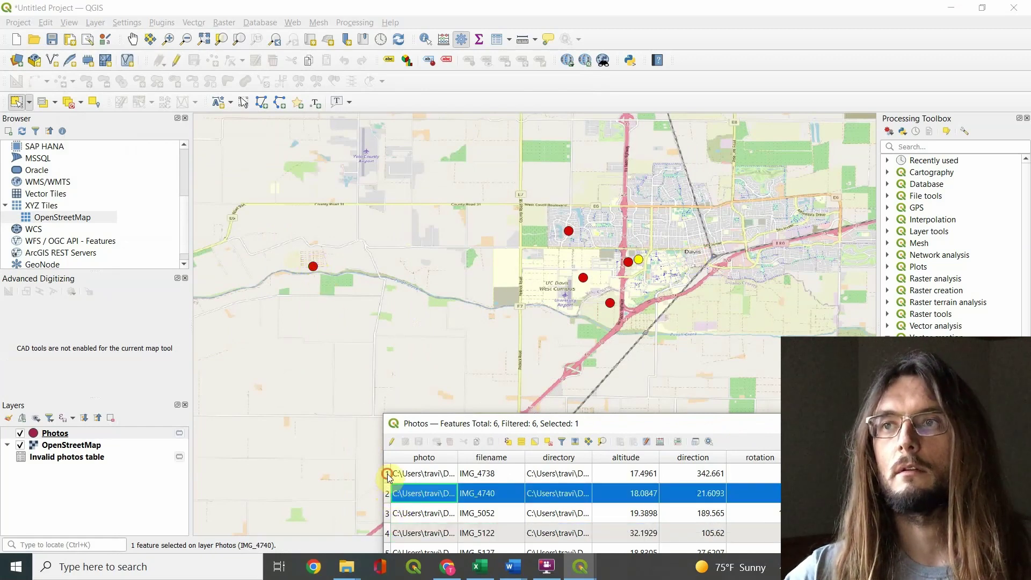
pyautogui.click(387, 474)
pyautogui.click(386, 493)
pyautogui.click(387, 513)
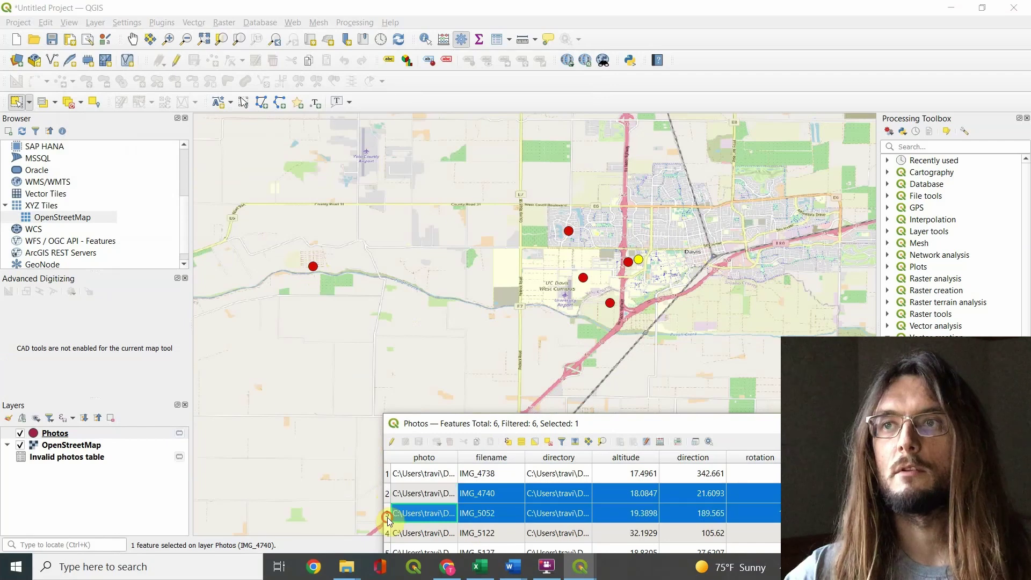
pyautogui.click(389, 535)
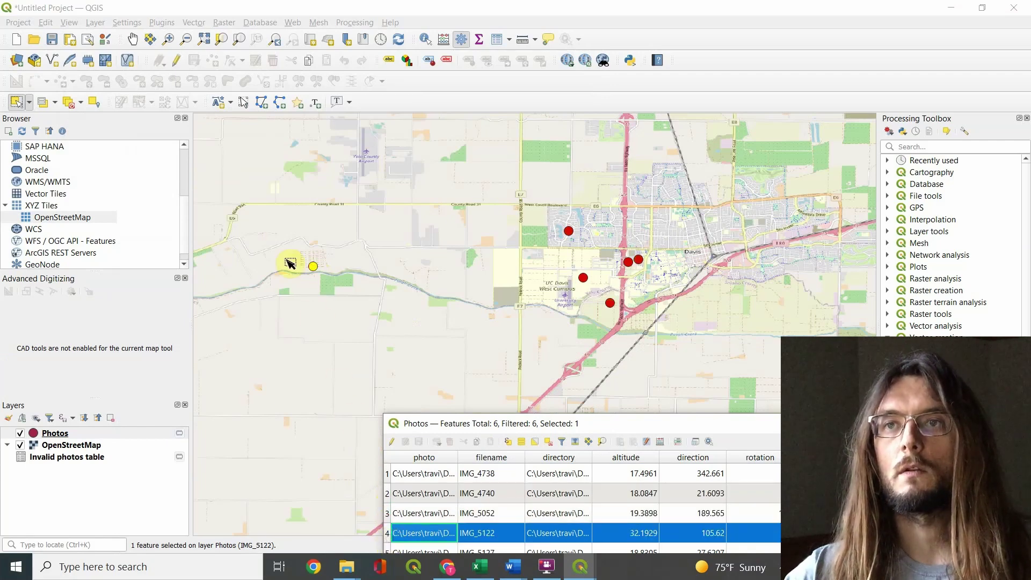
pyautogui.moveTo(267, 232); pyautogui.dragTo(612, 297)
pyautogui.moveTo(651, 253); pyautogui.dragTo(582, 345)
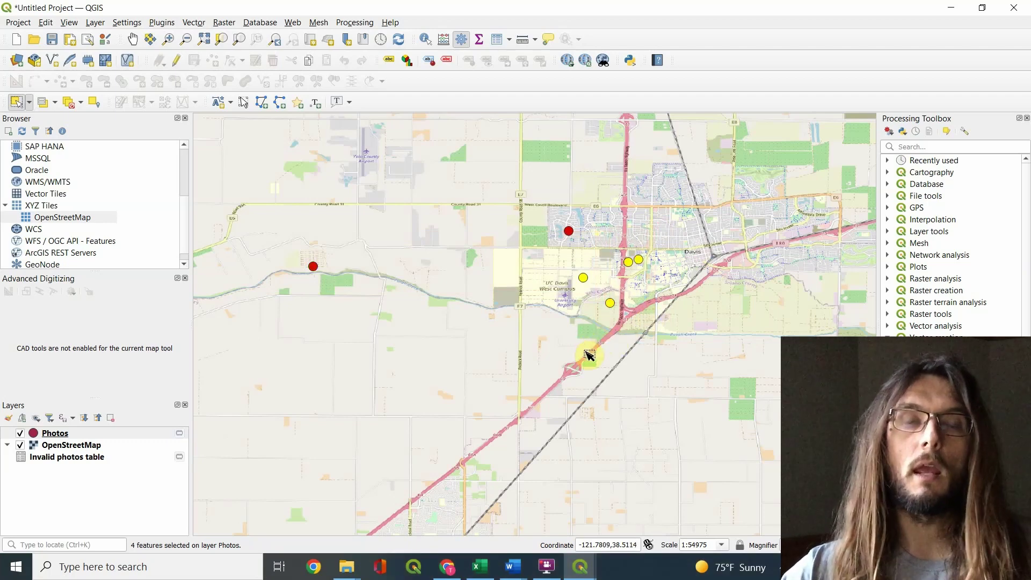